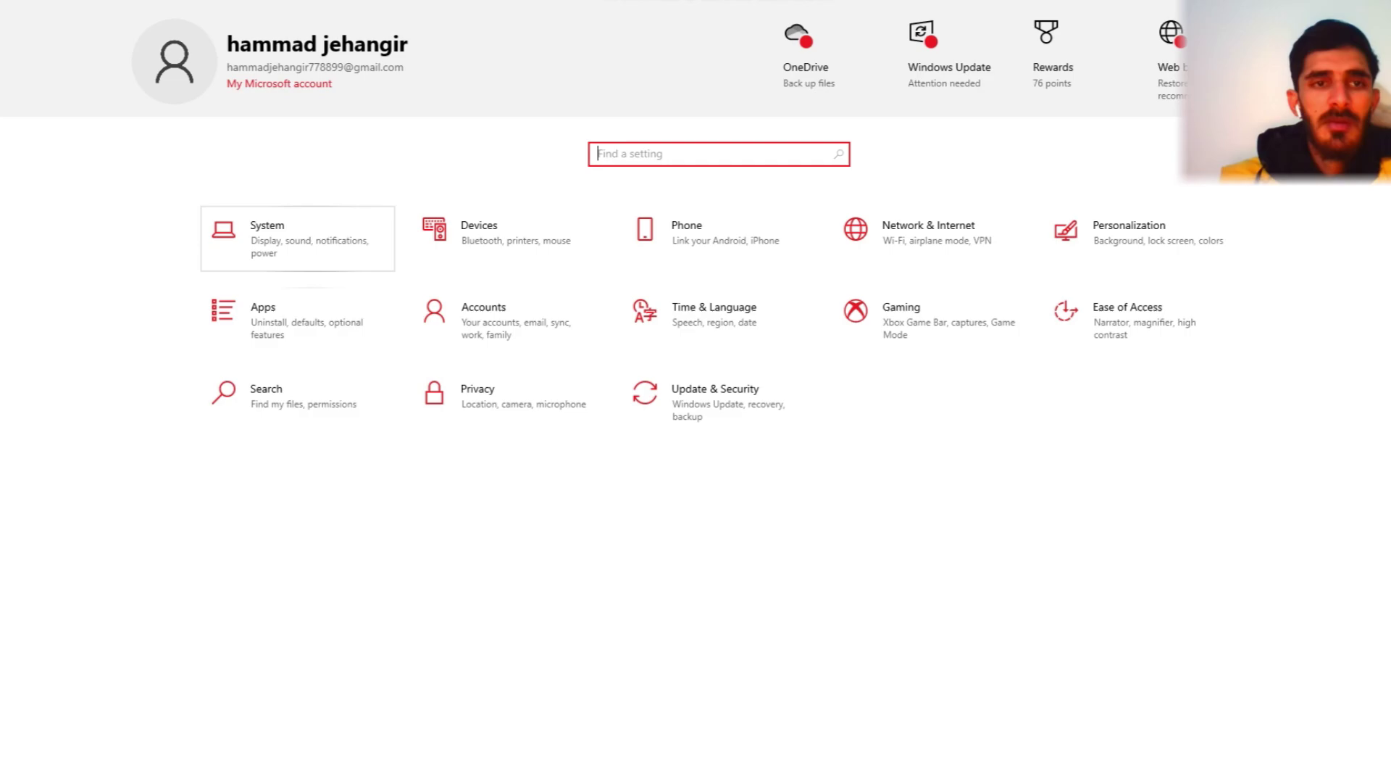
On the Display page, dip brightness and restore it to full, and keep 1920 × 1080 (Recommended) resolution
{"action": "left_click", "coordinate": [297, 238]}
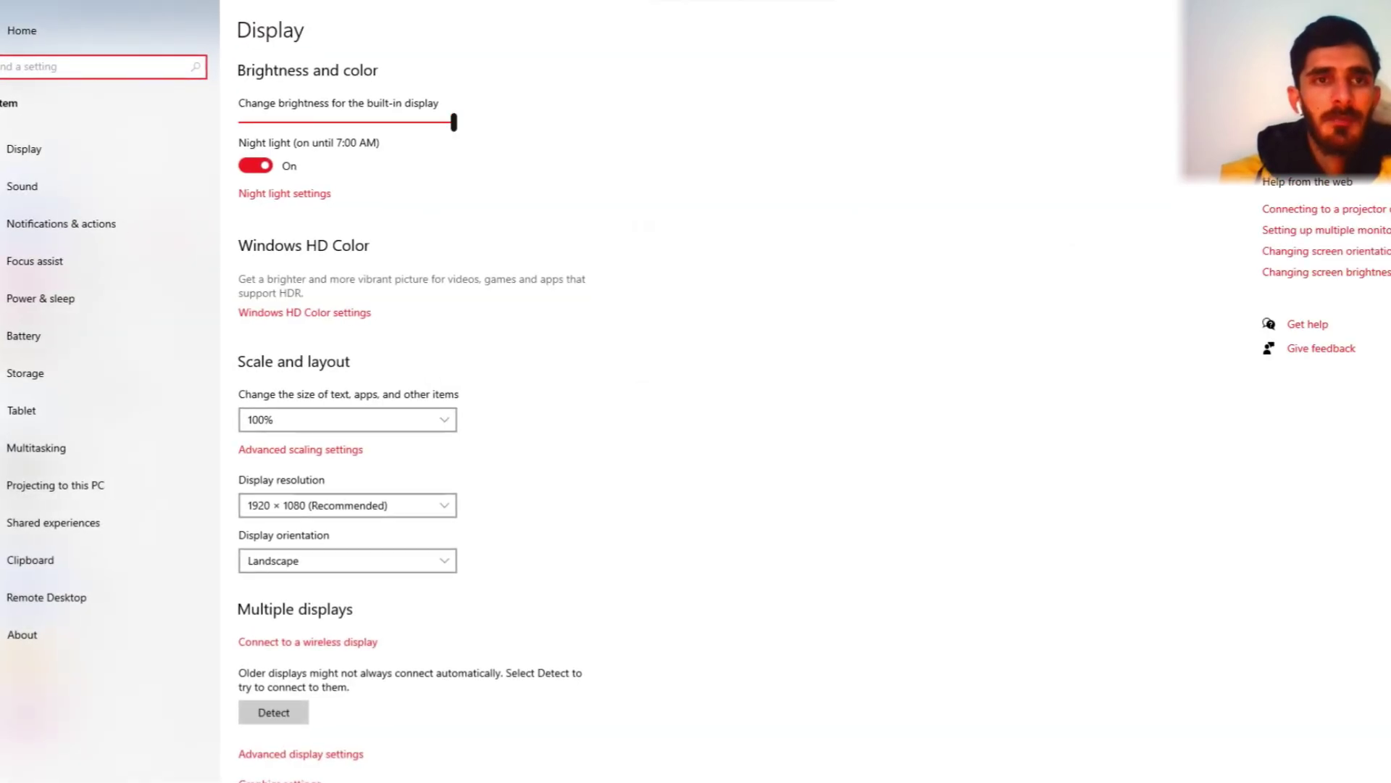
{"action": "mouse_move", "coordinate": [453, 122]}
{"action": "left_mouse_down"}
{"action": "mouse_move", "coordinate": [347, 122]}
{"action": "mouse_move", "coordinate": [454, 122]}
{"action": "left_mouse_up"}
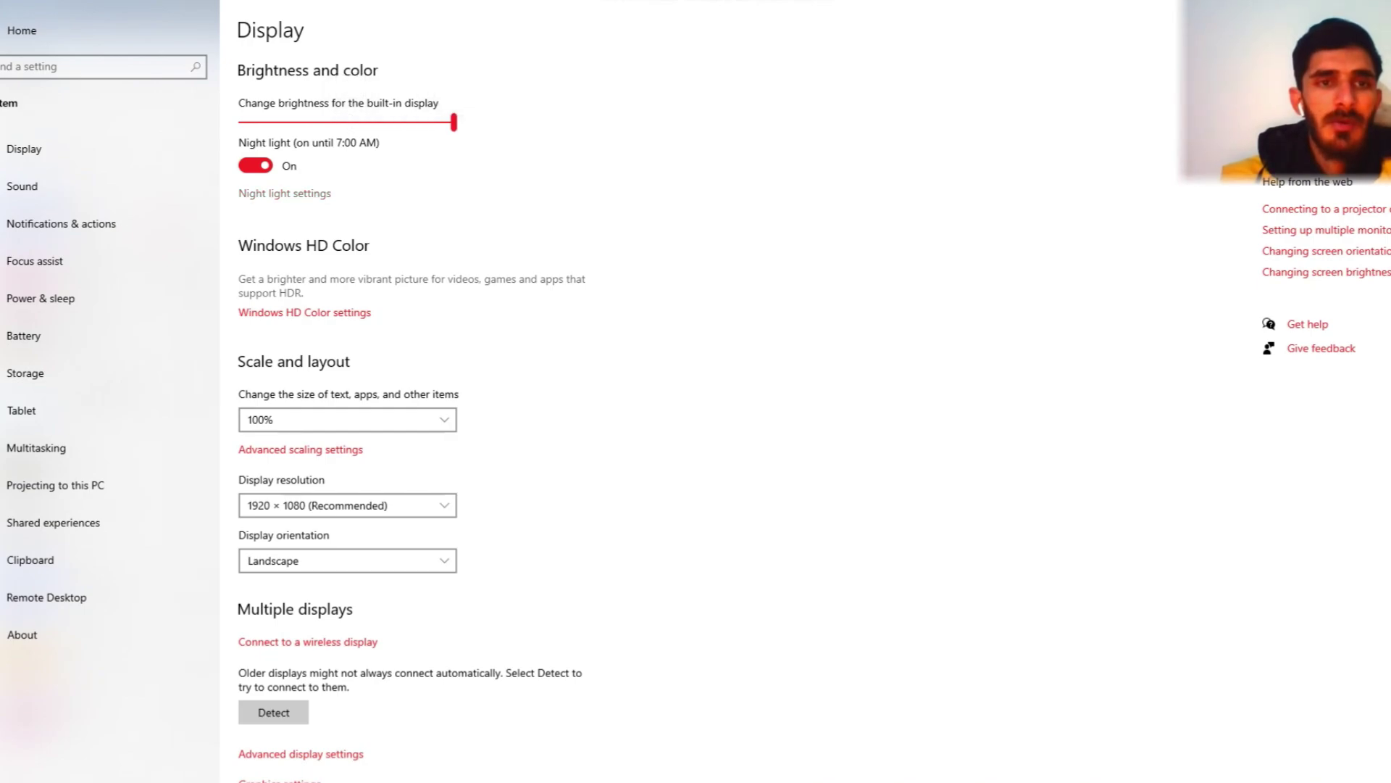
{"action": "scroll", "coordinate": [348, 505], "scroll_direction": "down", "scroll_amount": 2}
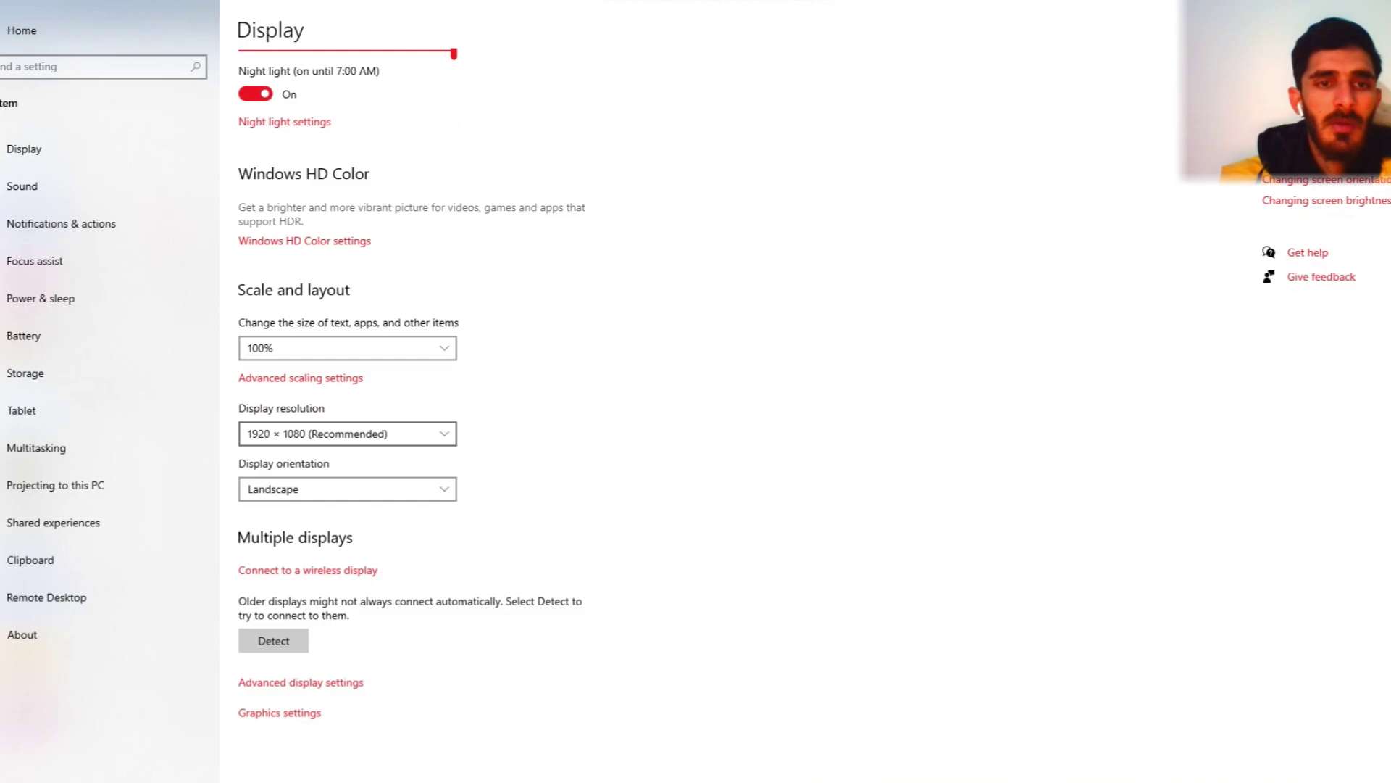
{"action": "left_click", "coordinate": [348, 433]}
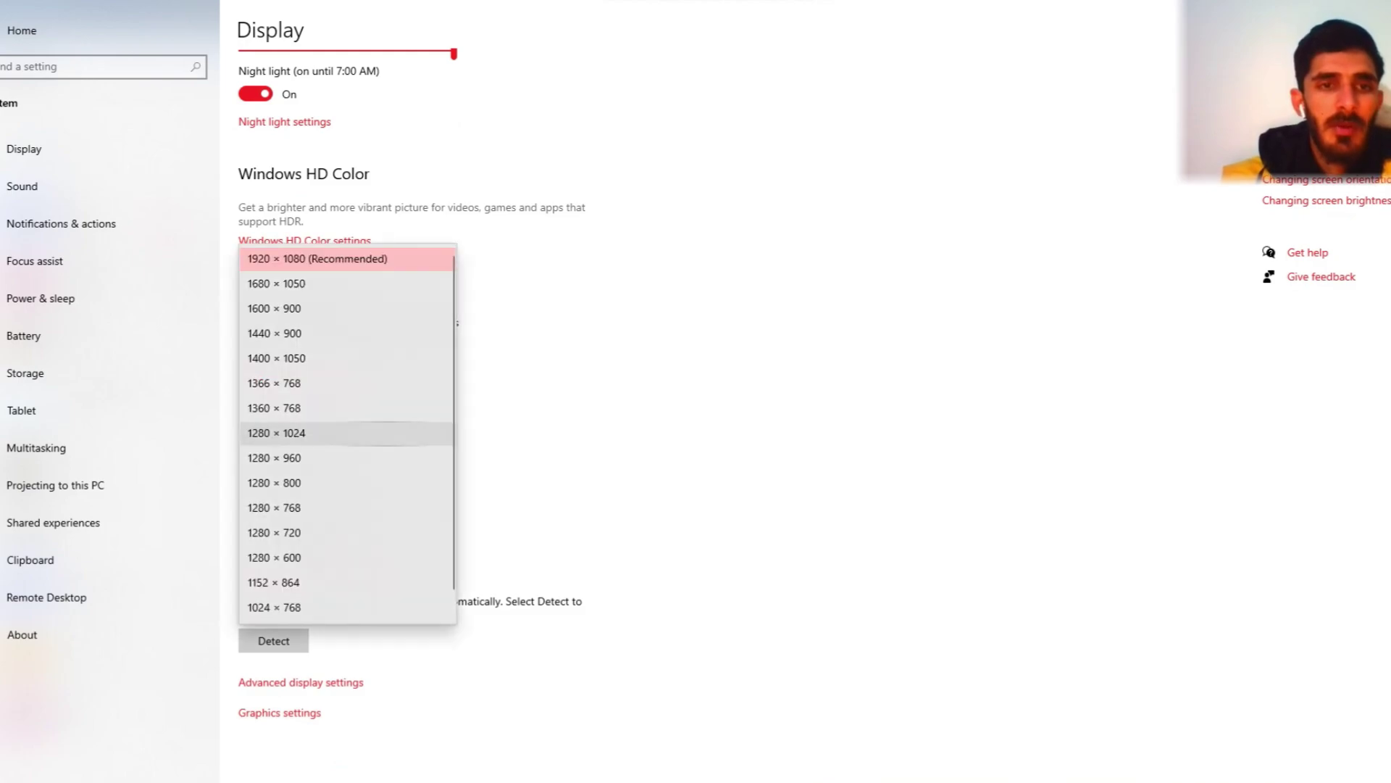
{"action": "left_click", "coordinate": [318, 258]}
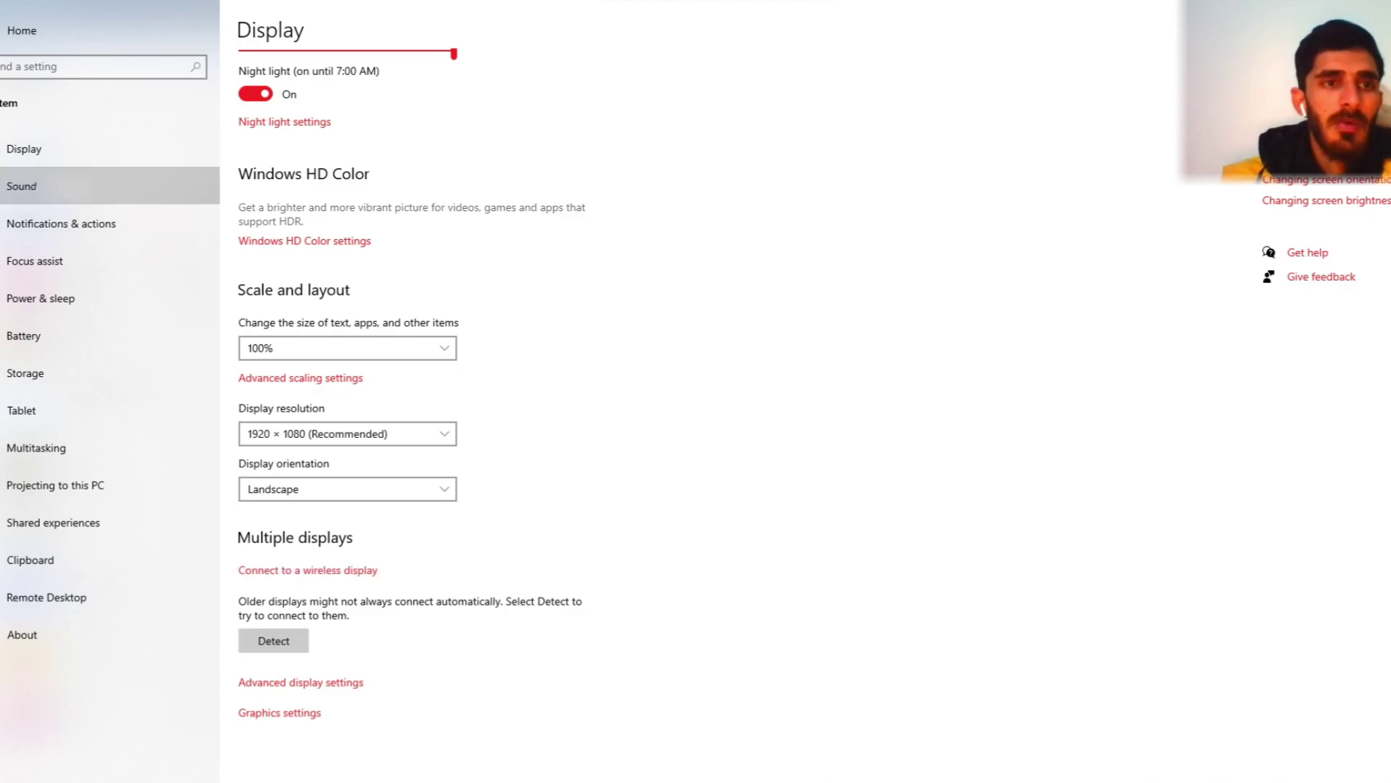
Browse the Sound, Notifications & actions and Battery pages (85% charge, Battery saver off)
{"action": "left_click", "coordinate": [44, 186]}
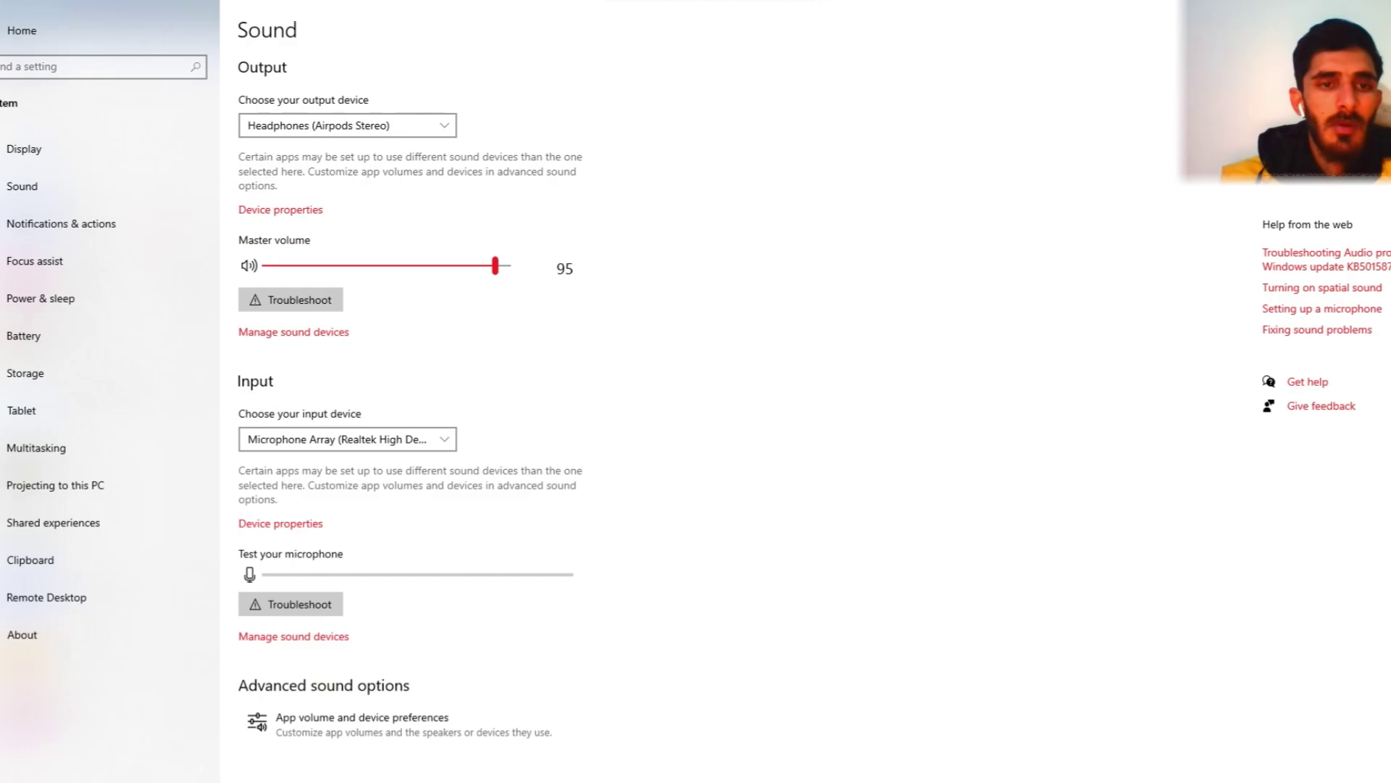
{"action": "scroll", "coordinate": [495, 265], "scroll_direction": "down", "scroll_amount": 1}
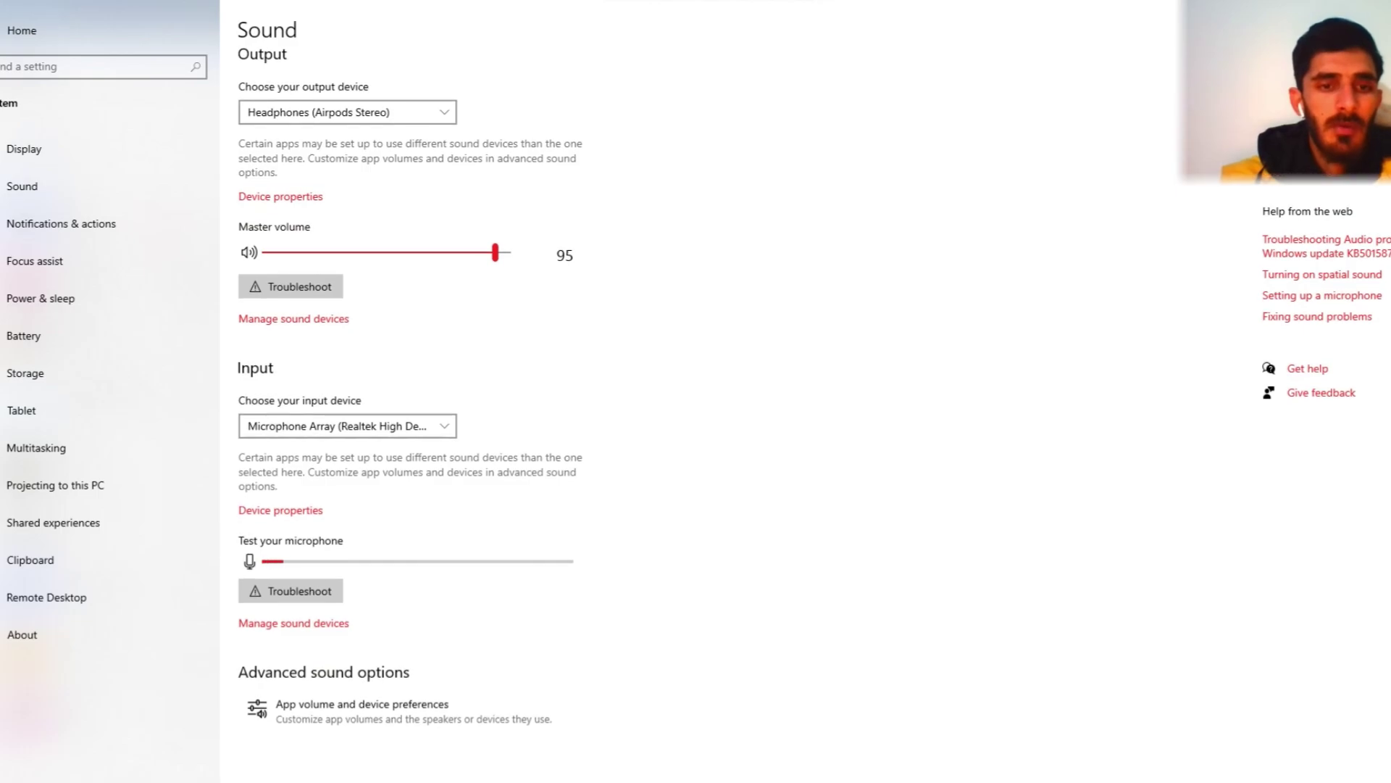
{"action": "left_click", "coordinate": [61, 223]}
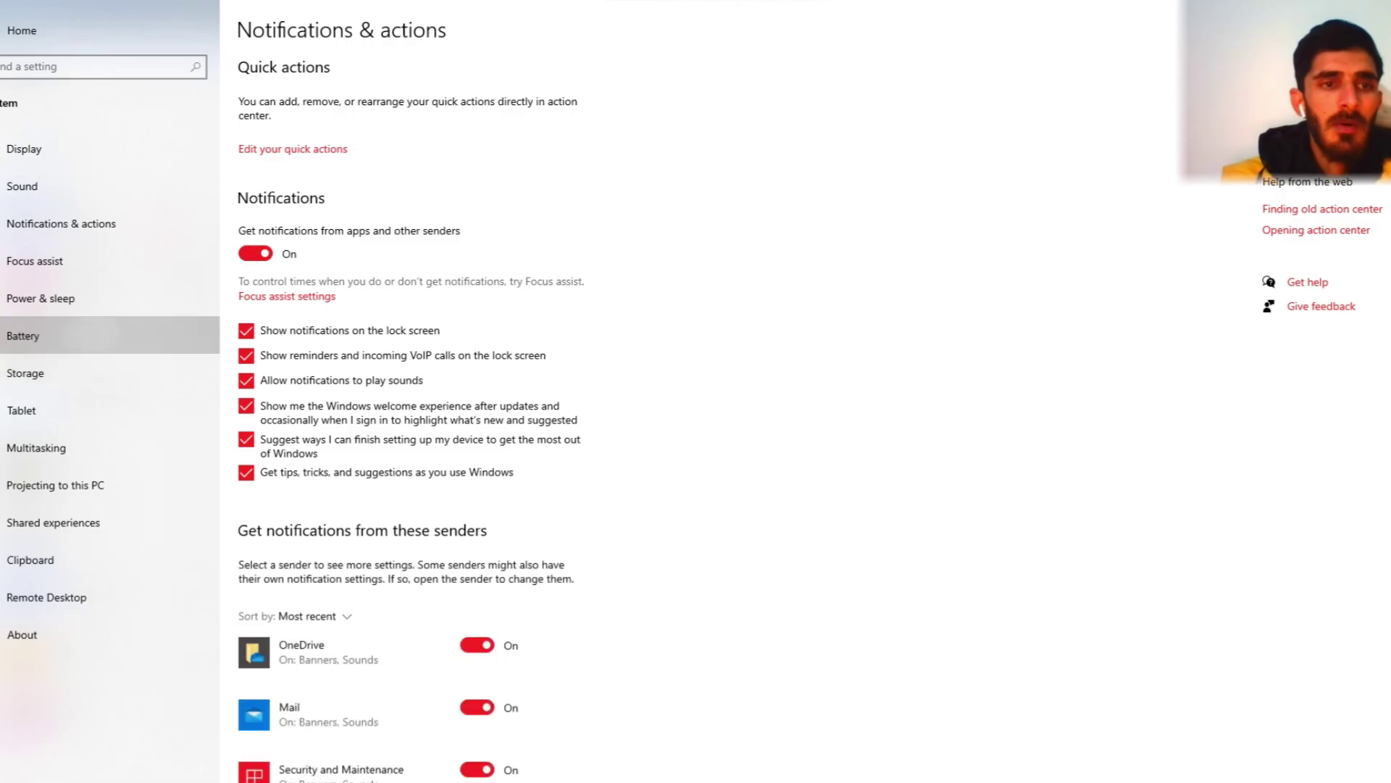
{"action": "left_click", "coordinate": [29, 336]}
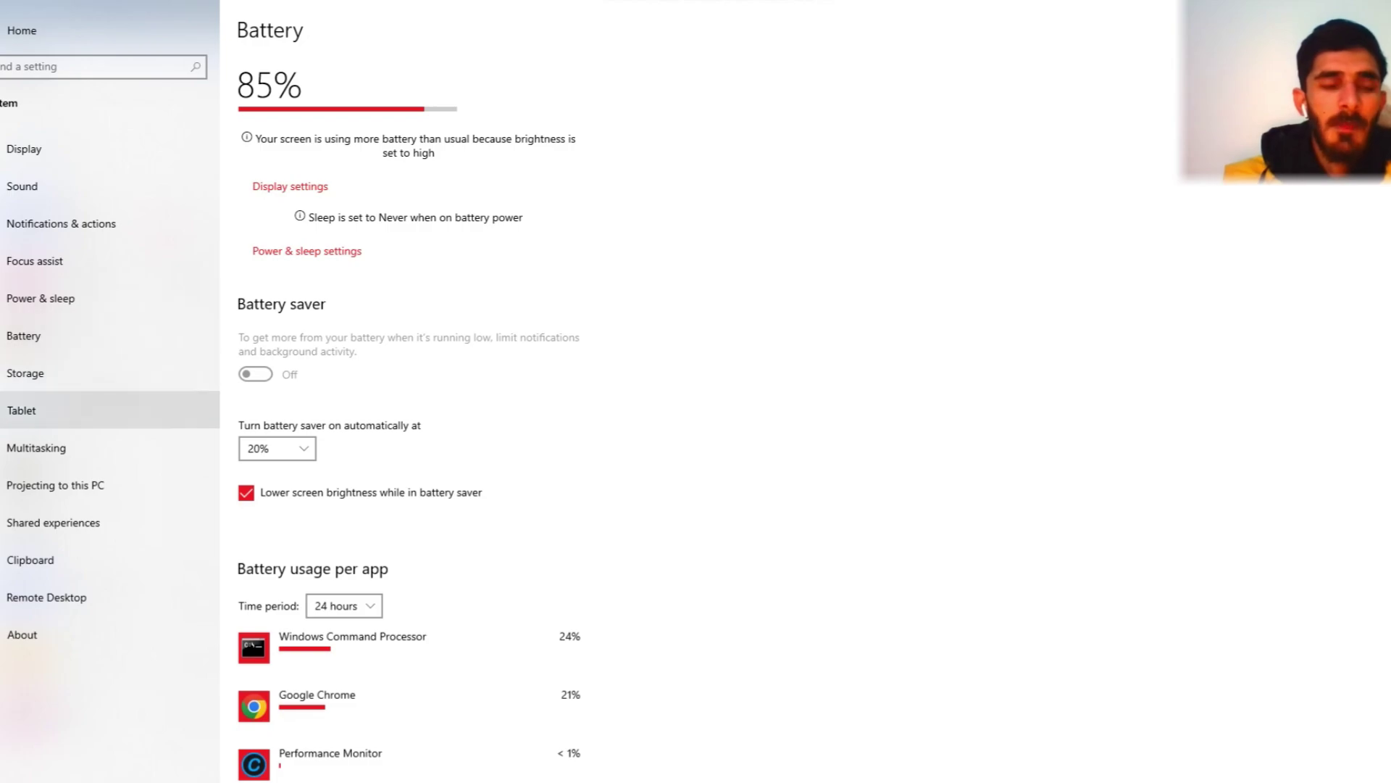
View Storage usage for drive C: 219 GB used of 237 GB
{"action": "left_click", "coordinate": [25, 373]}
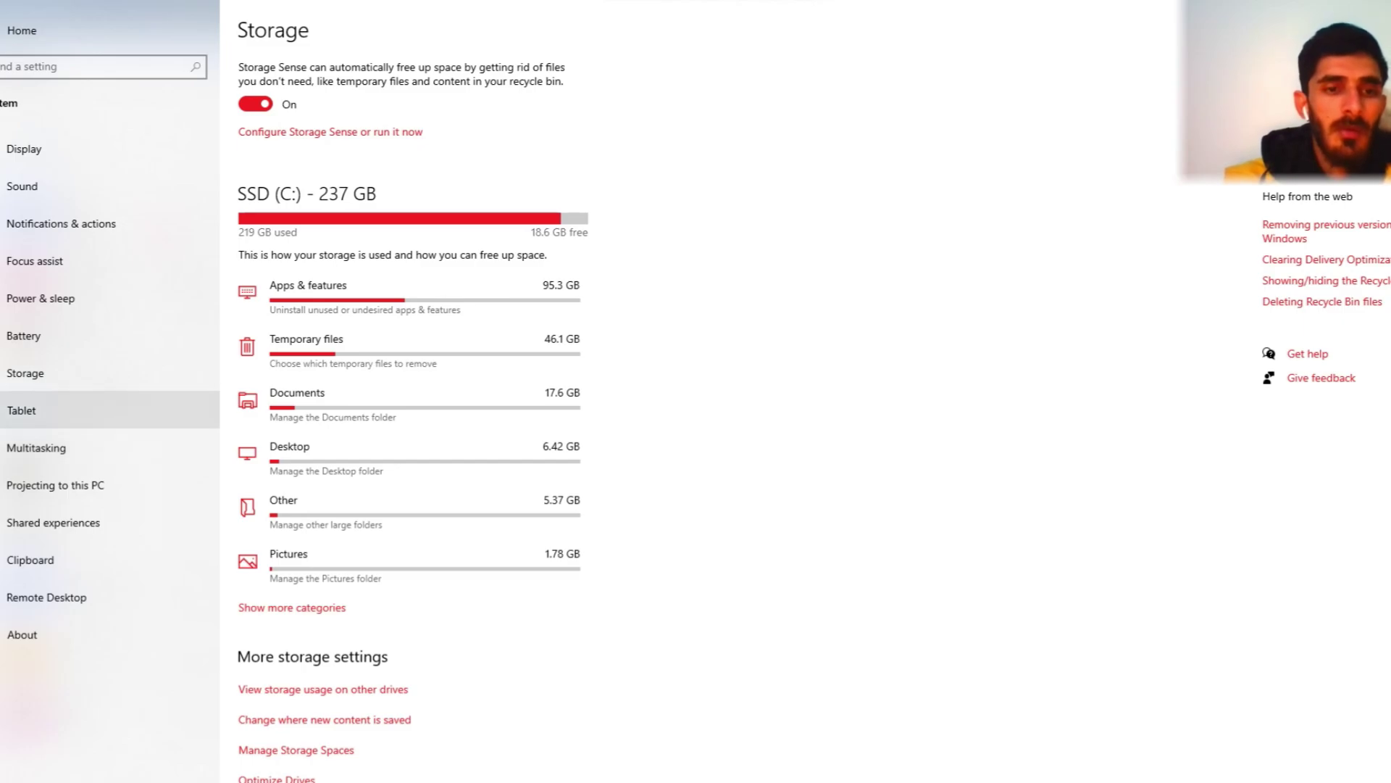
{"action": "left_click", "coordinate": [22, 30]}
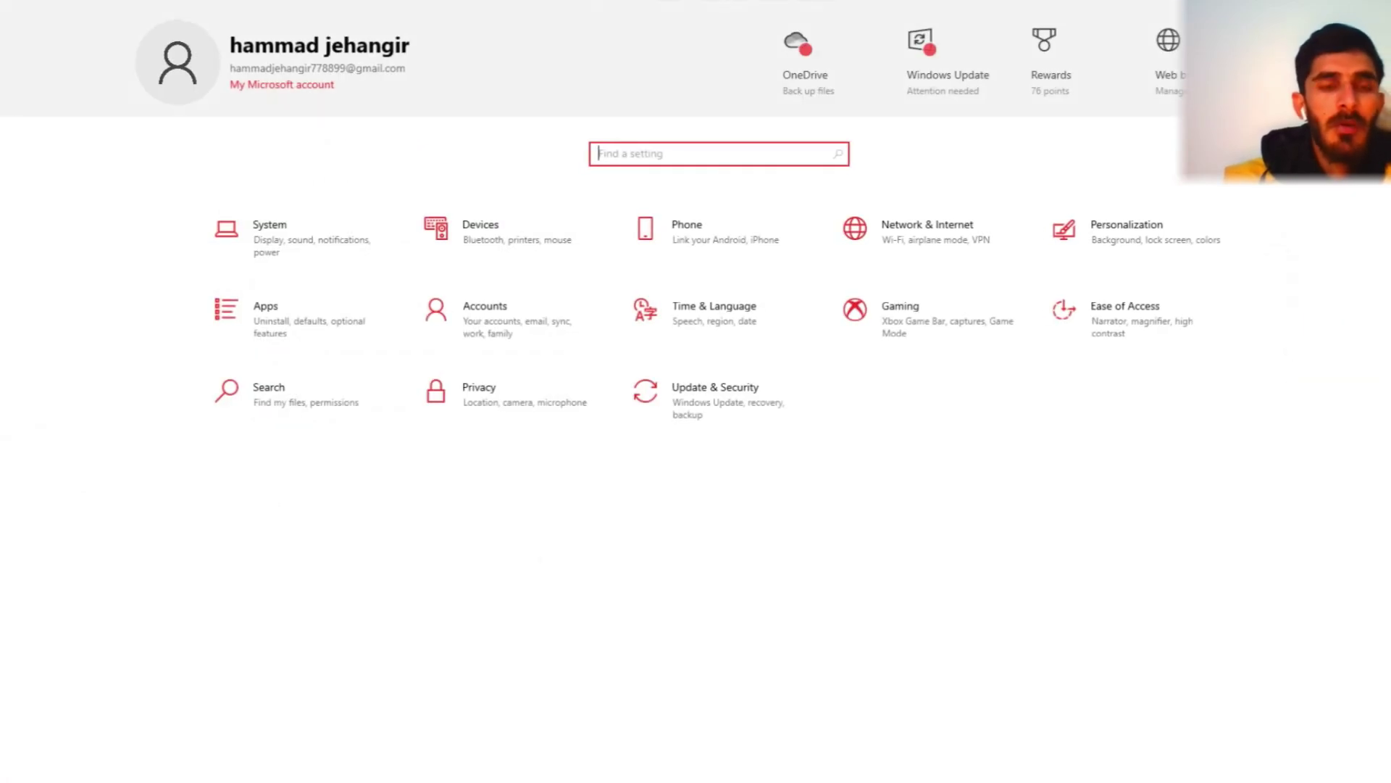
{"action": "left_click", "coordinate": [481, 232]}
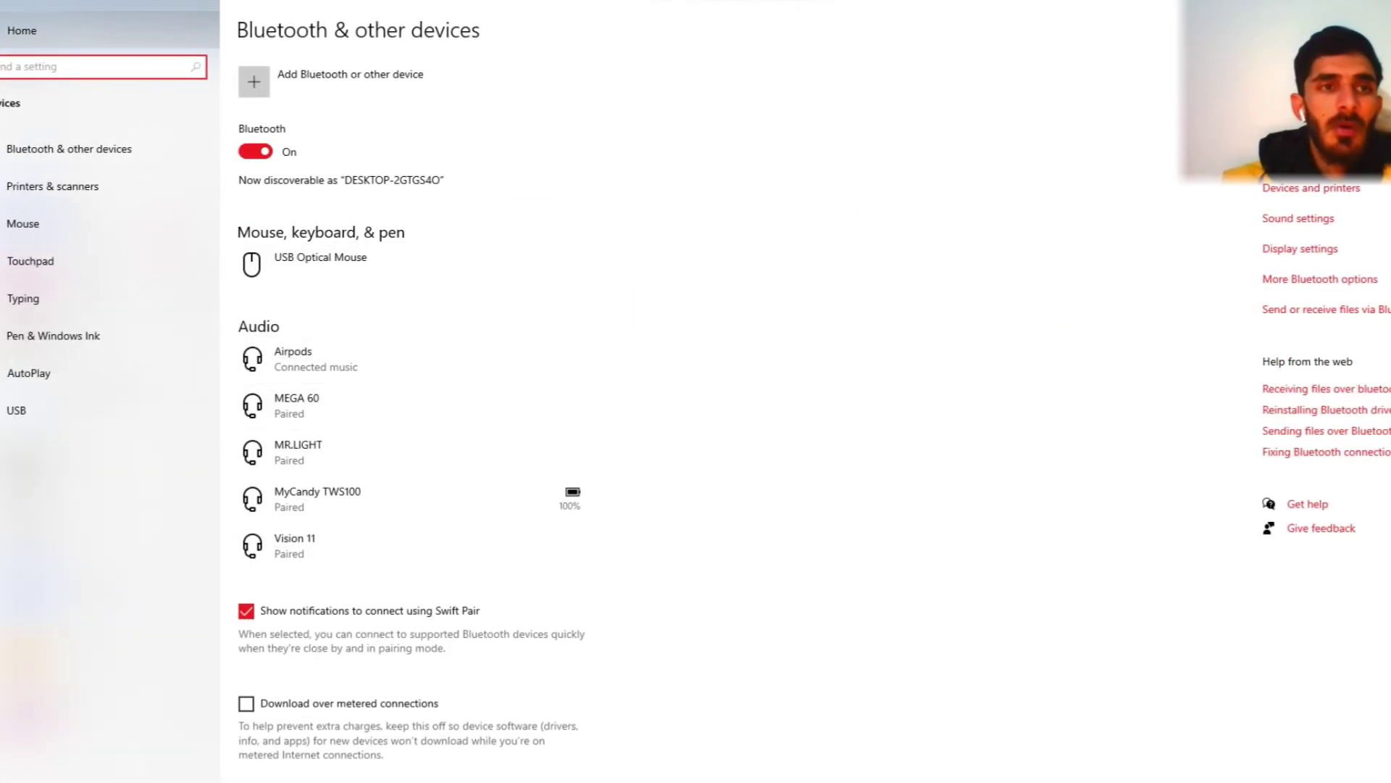
{"action": "left_click", "coordinate": [21, 31]}
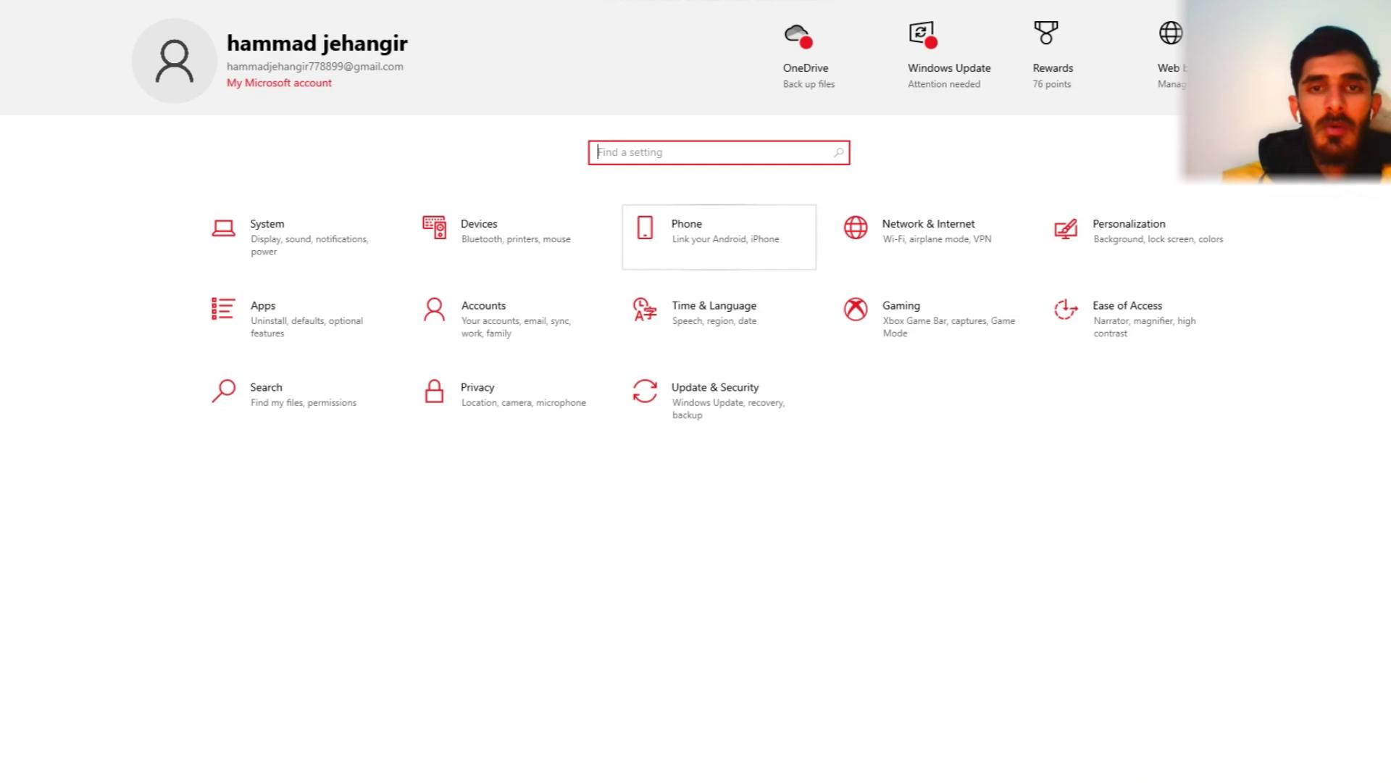
{"action": "left_click", "coordinate": [687, 233]}
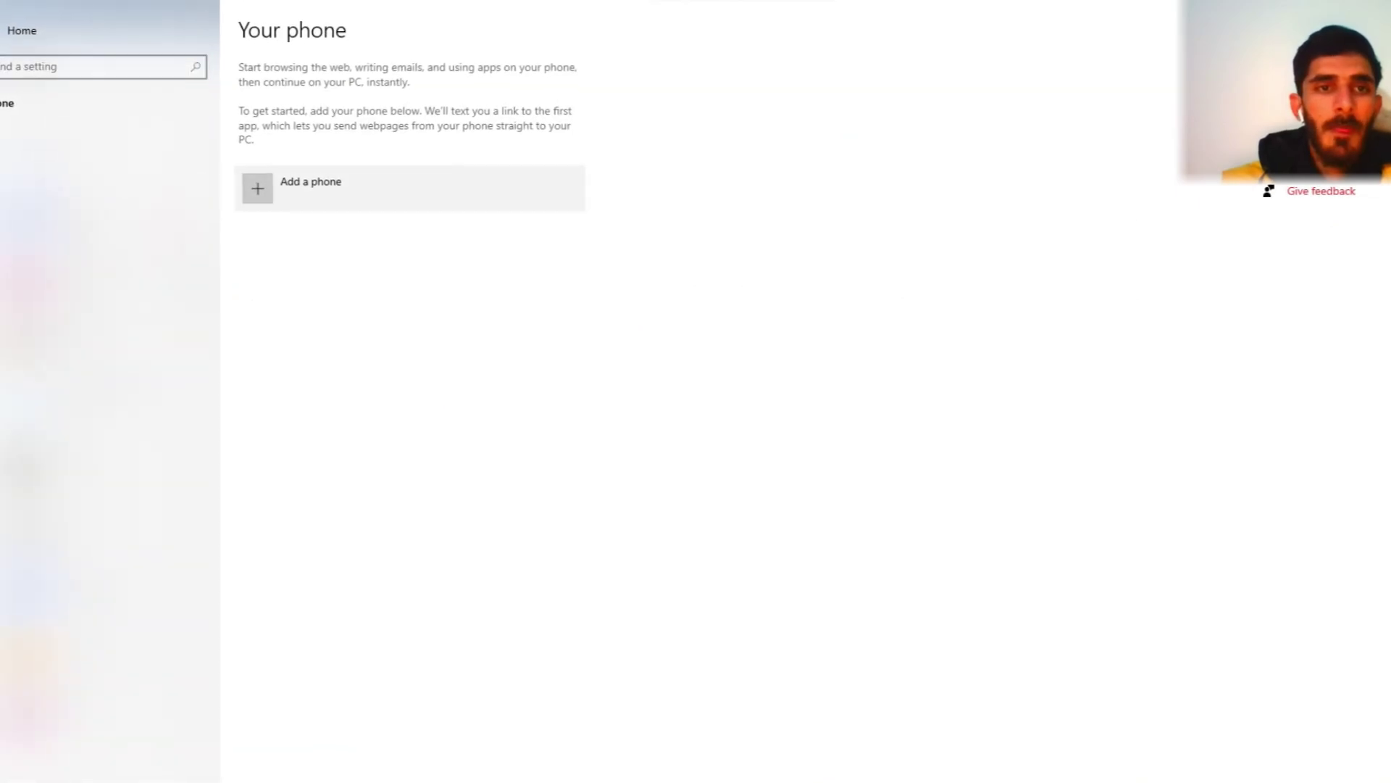
{"action": "left_click", "coordinate": [312, 185]}
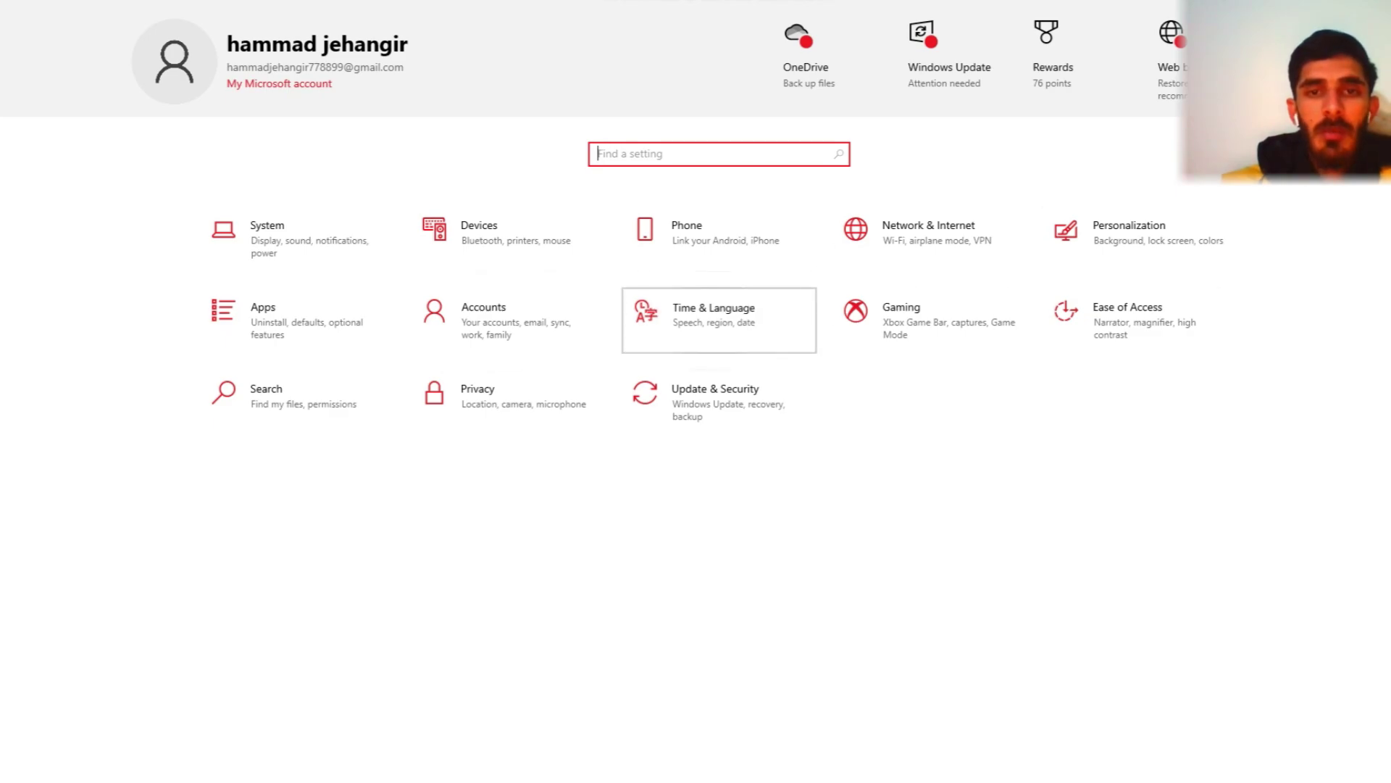
{"action": "left_click", "coordinate": [718, 319]}
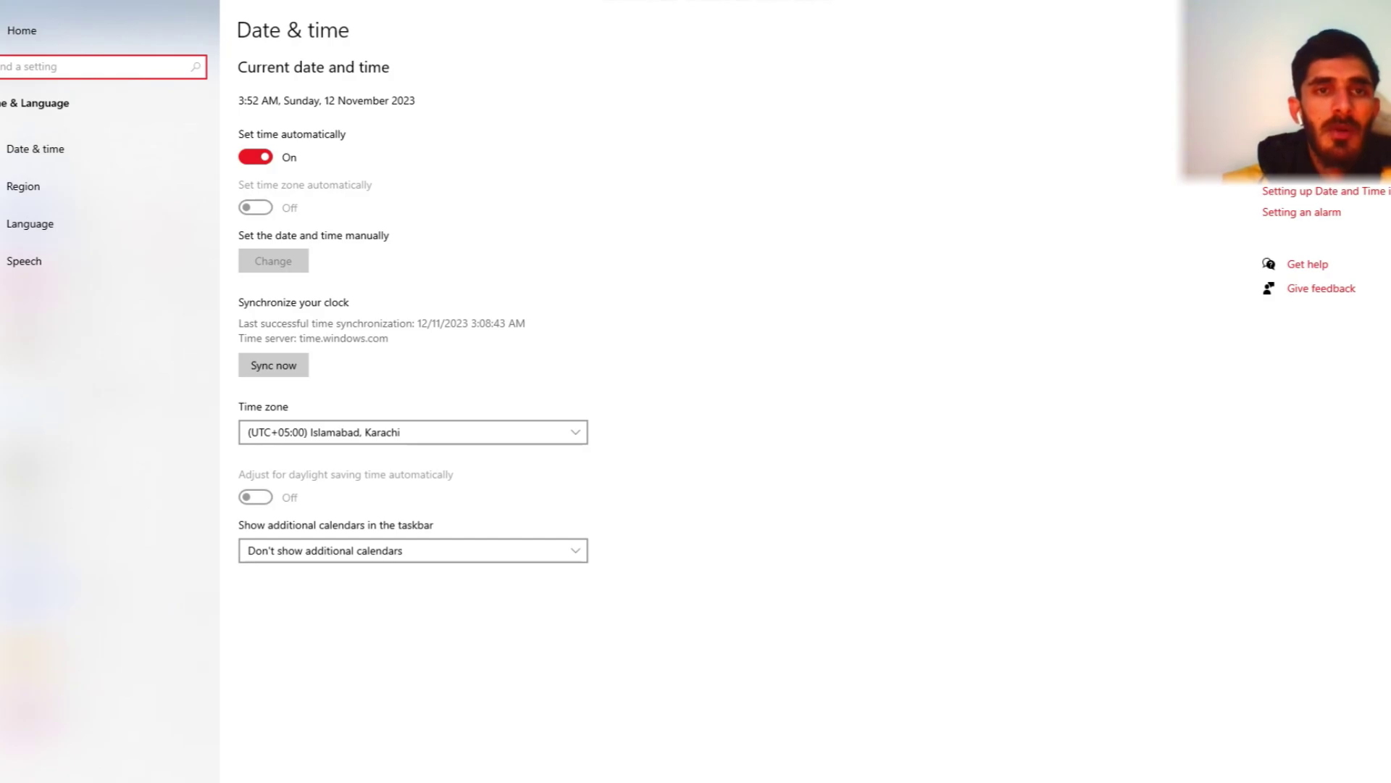
{"action": "left_click", "coordinate": [22, 30]}
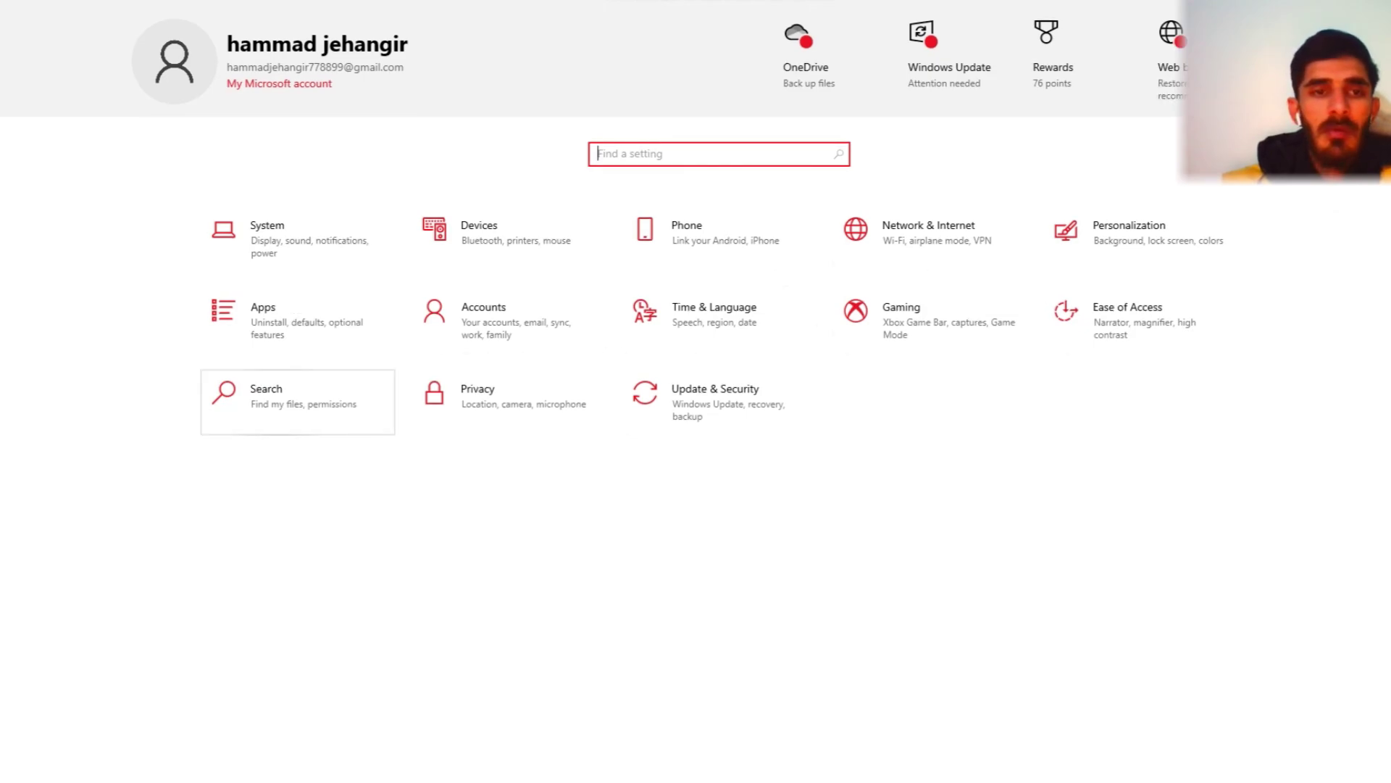
View the Windows Update, Delivery Optimization, Windows Security, Backup and Troubleshoot pages
{"action": "left_click", "coordinate": [717, 401]}
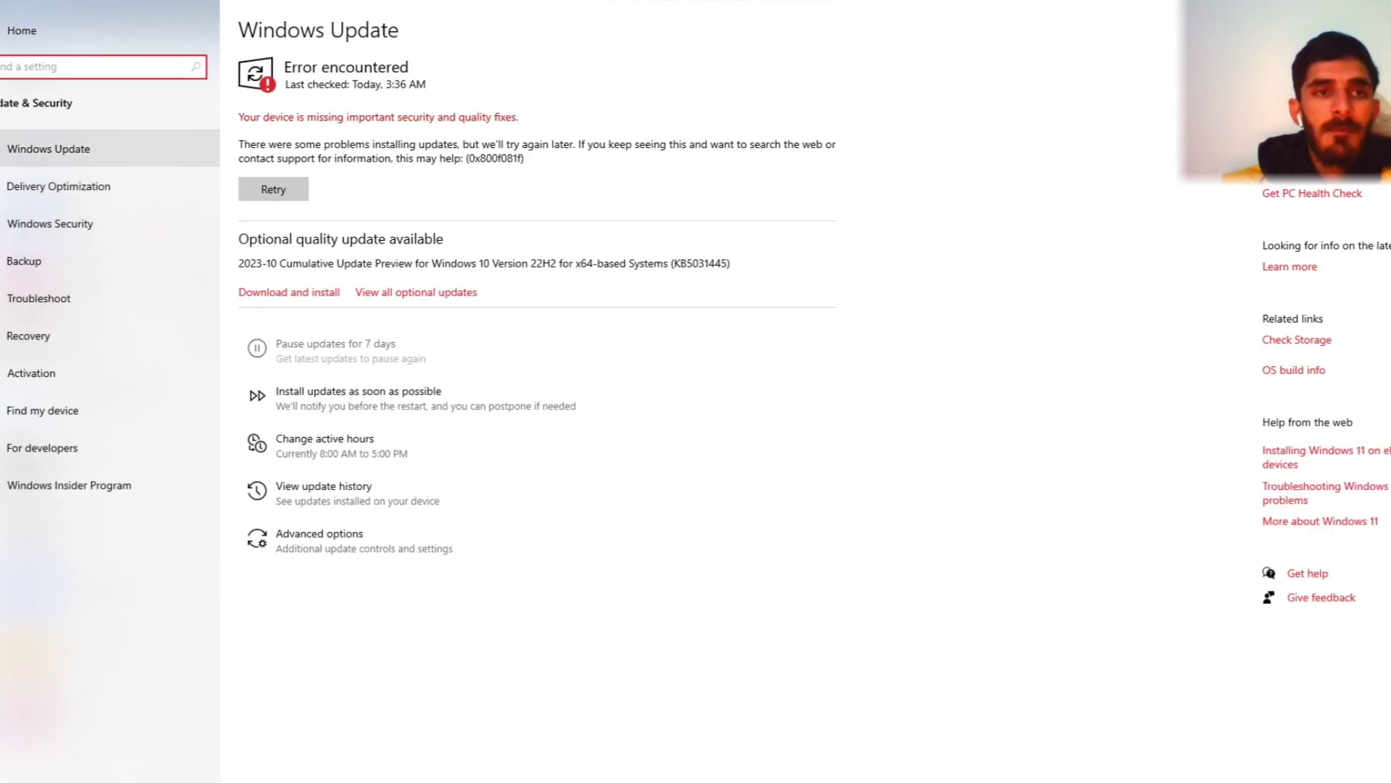
{"action": "left_click", "coordinate": [58, 186]}
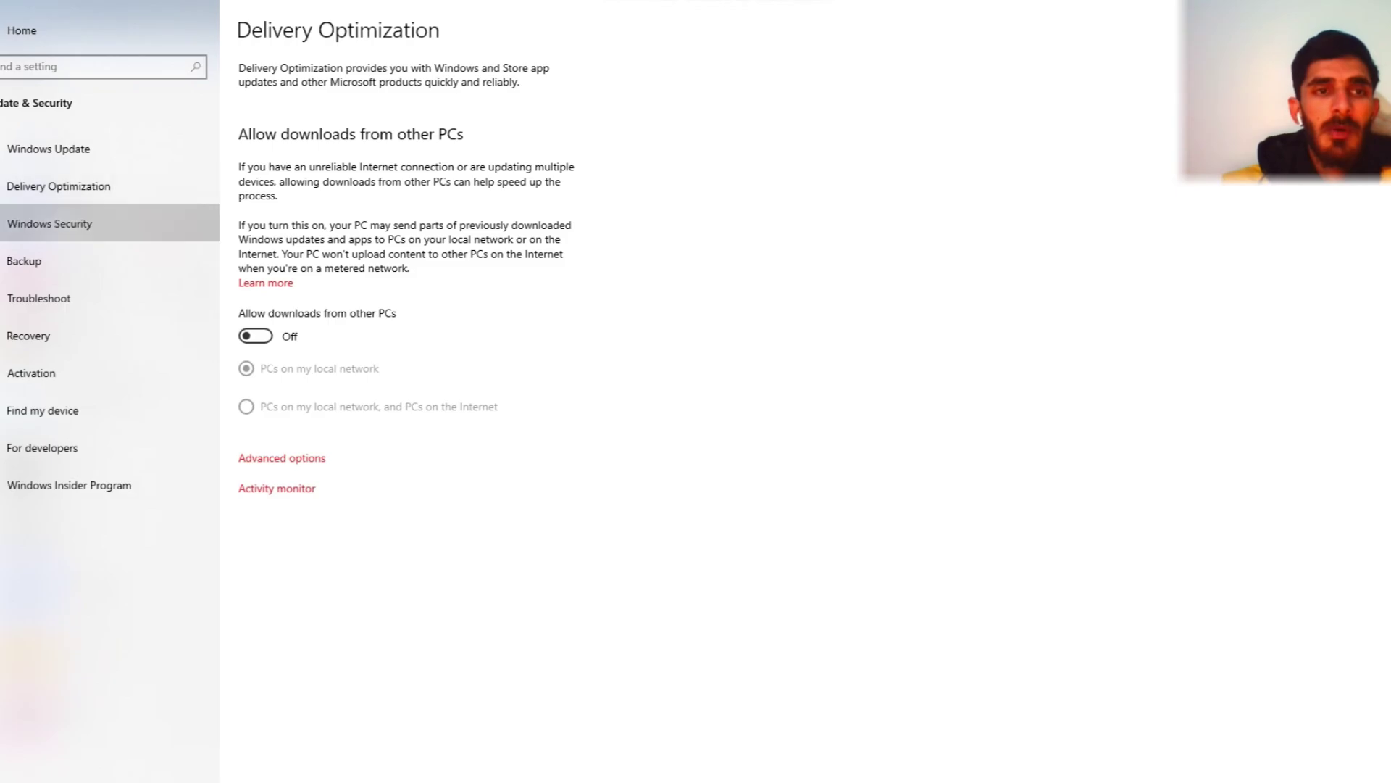
{"action": "left_click", "coordinate": [50, 223]}
{"action": "left_click", "coordinate": [24, 261]}
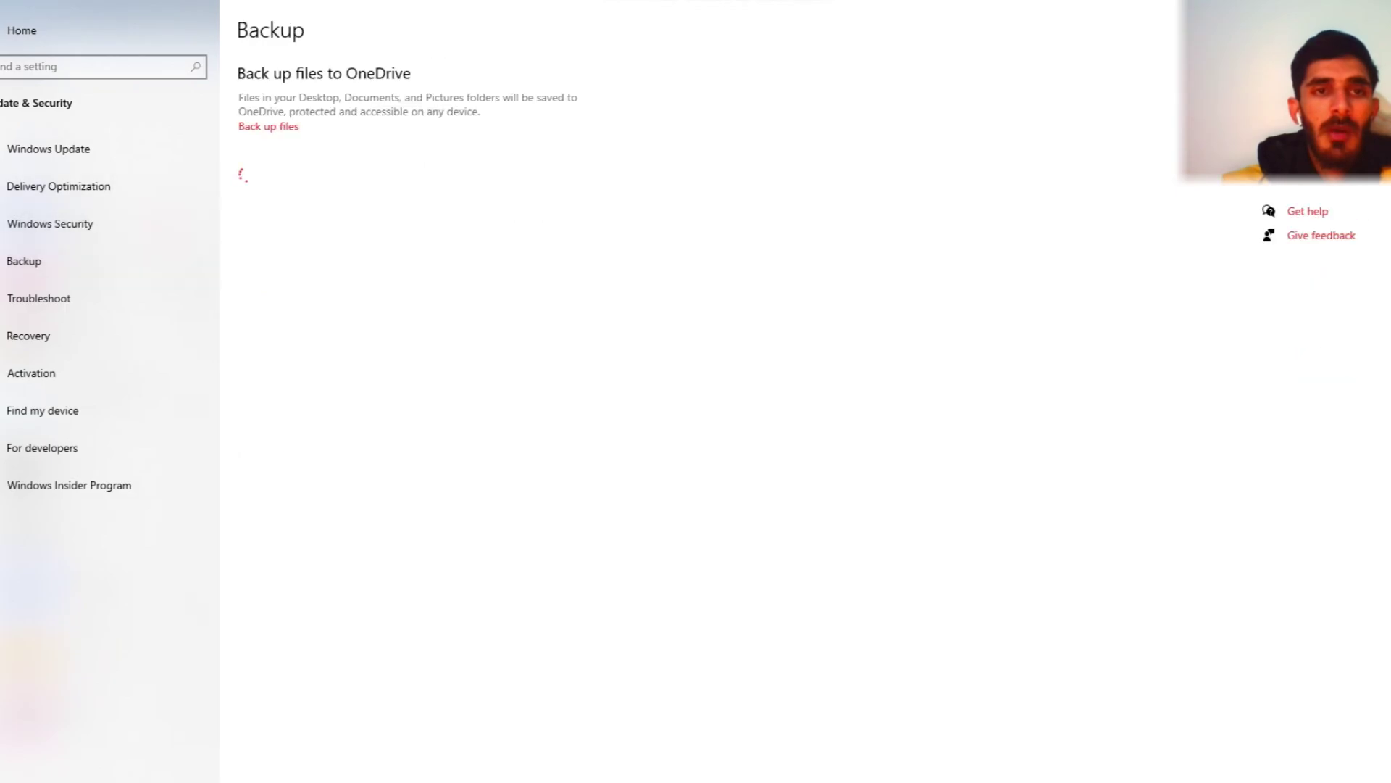
{"action": "left_click", "coordinate": [38, 297]}
Check Recovery, Activation and Find my device (on), then return to the Settings home page
{"action": "left_click", "coordinate": [27, 335]}
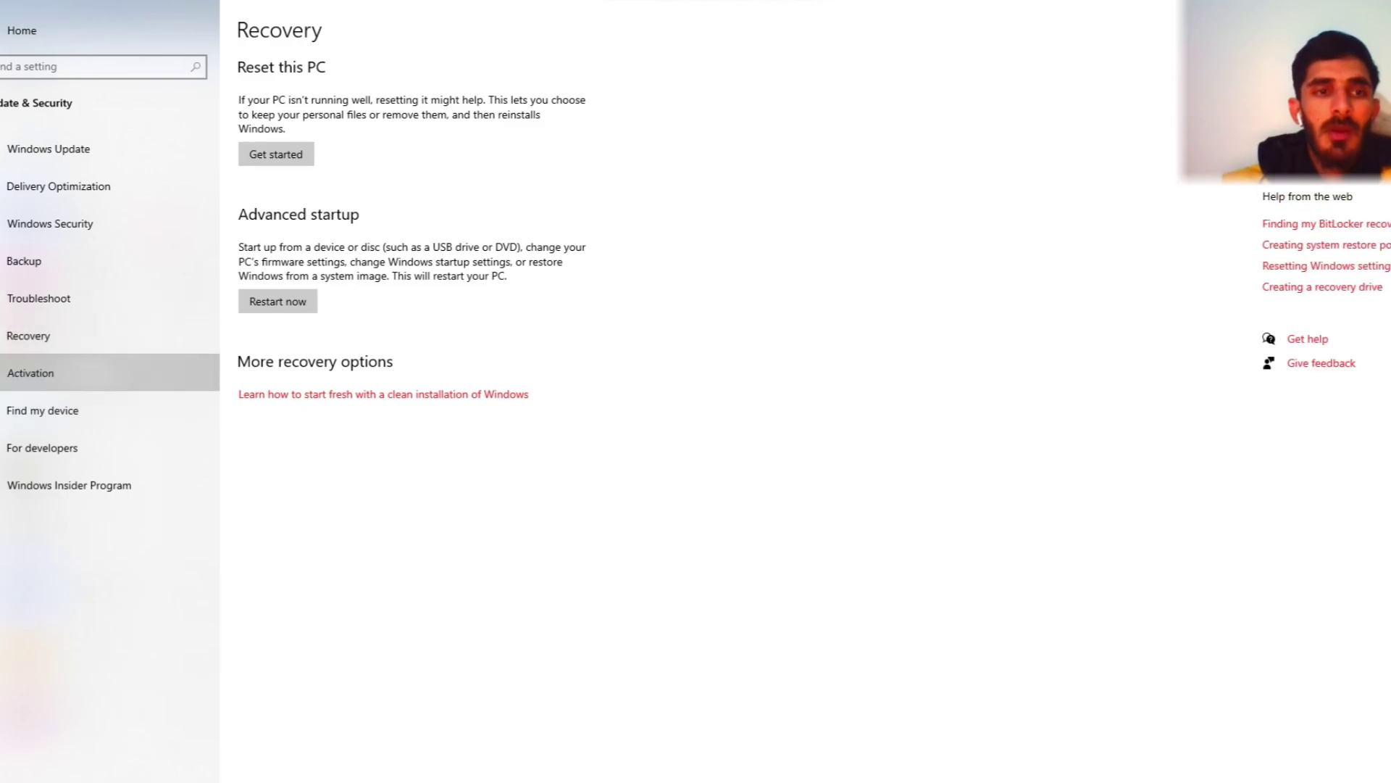
{"action": "left_click", "coordinate": [30, 372]}
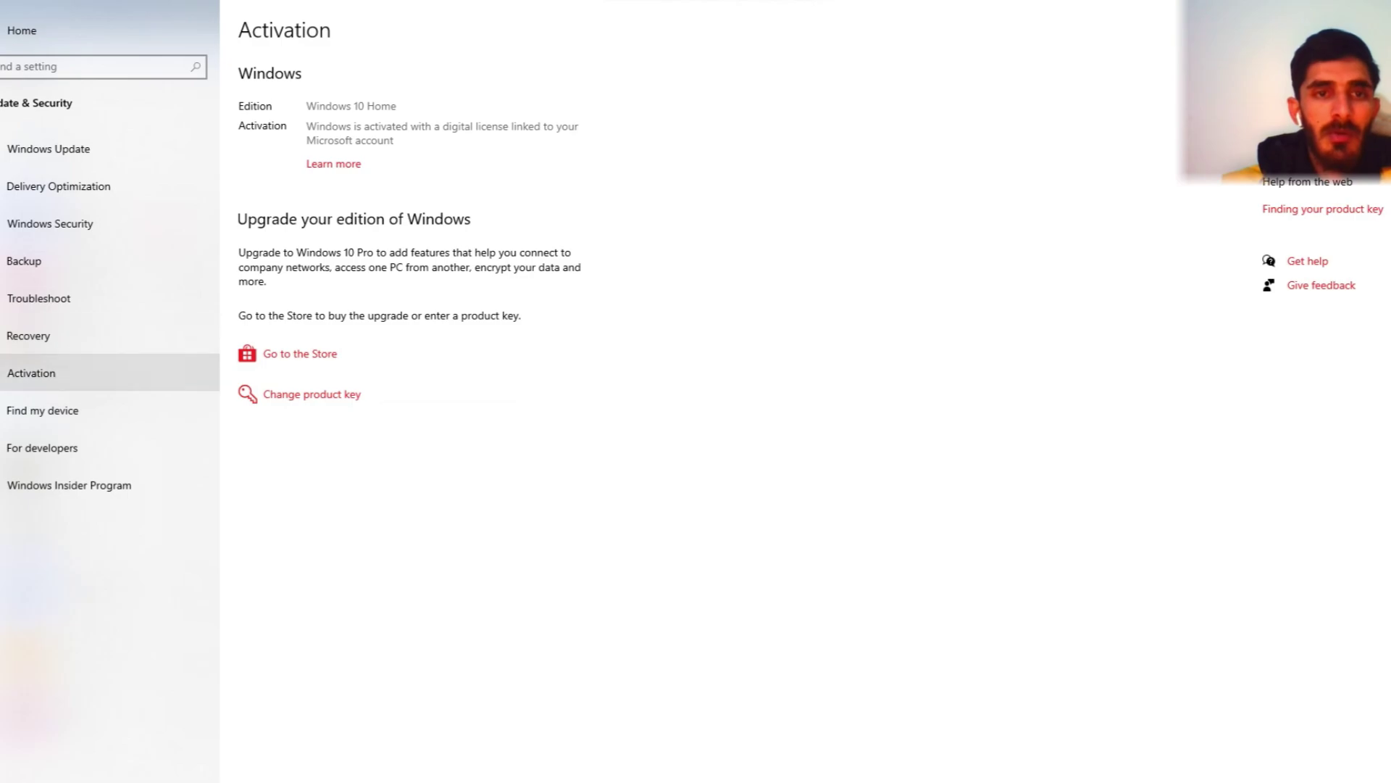
{"action": "left_click", "coordinate": [42, 410]}
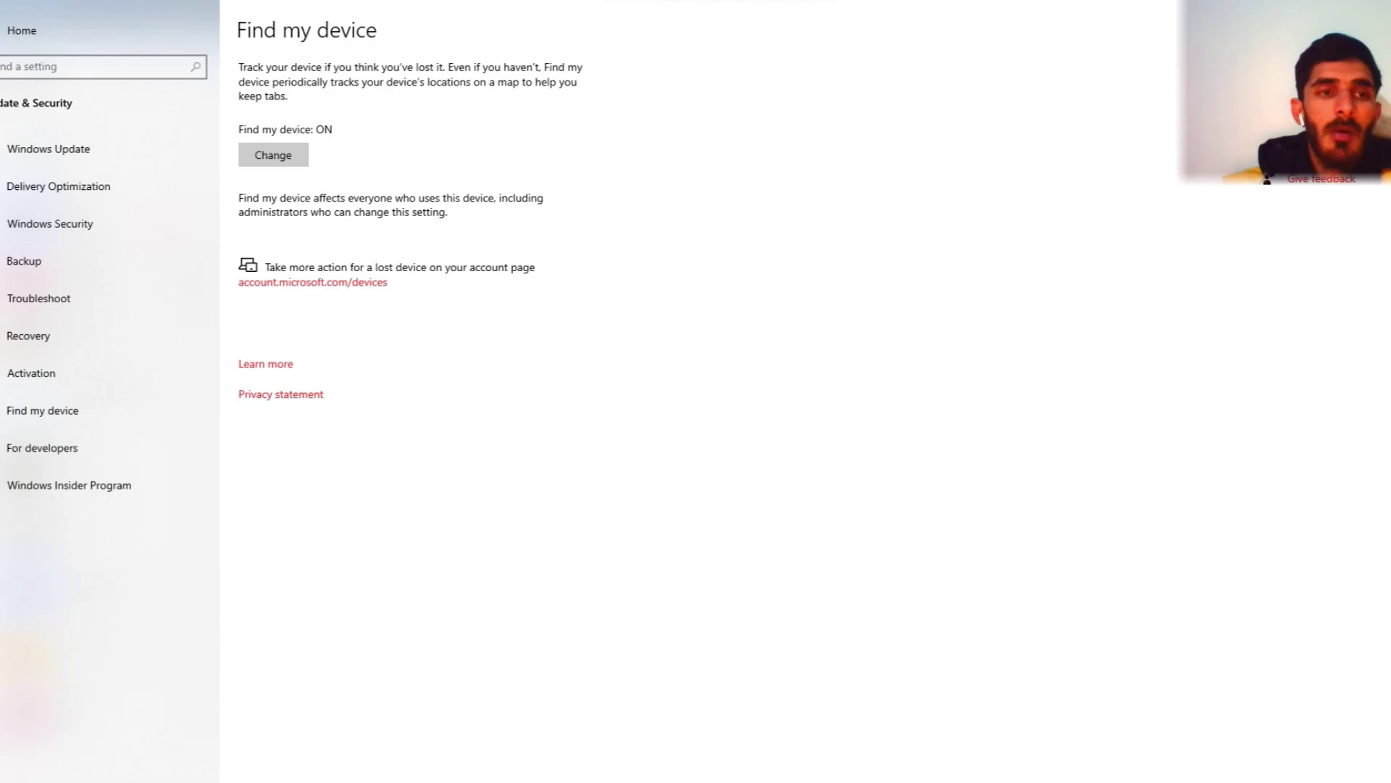
{"action": "left_click", "coordinate": [22, 31]}
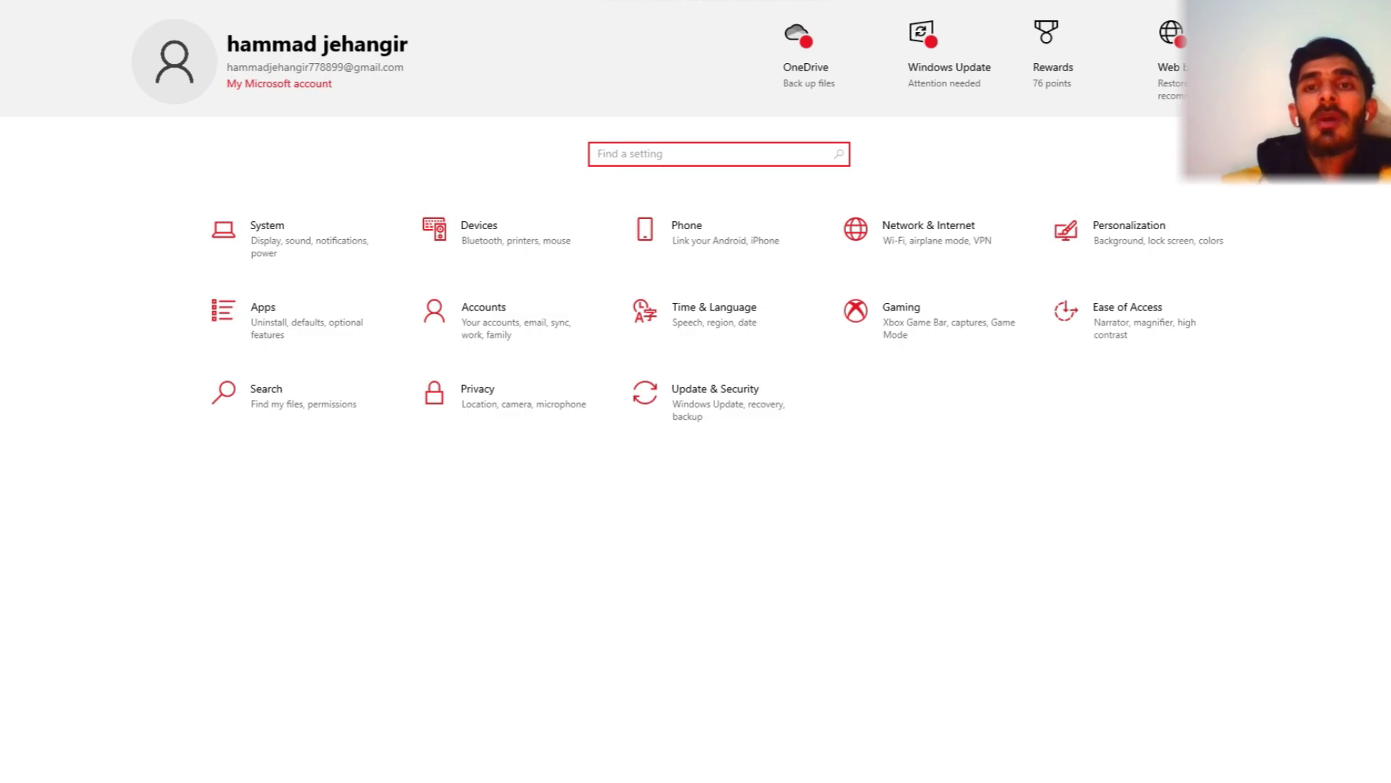
{"action": "left_click", "coordinate": [922, 34]}
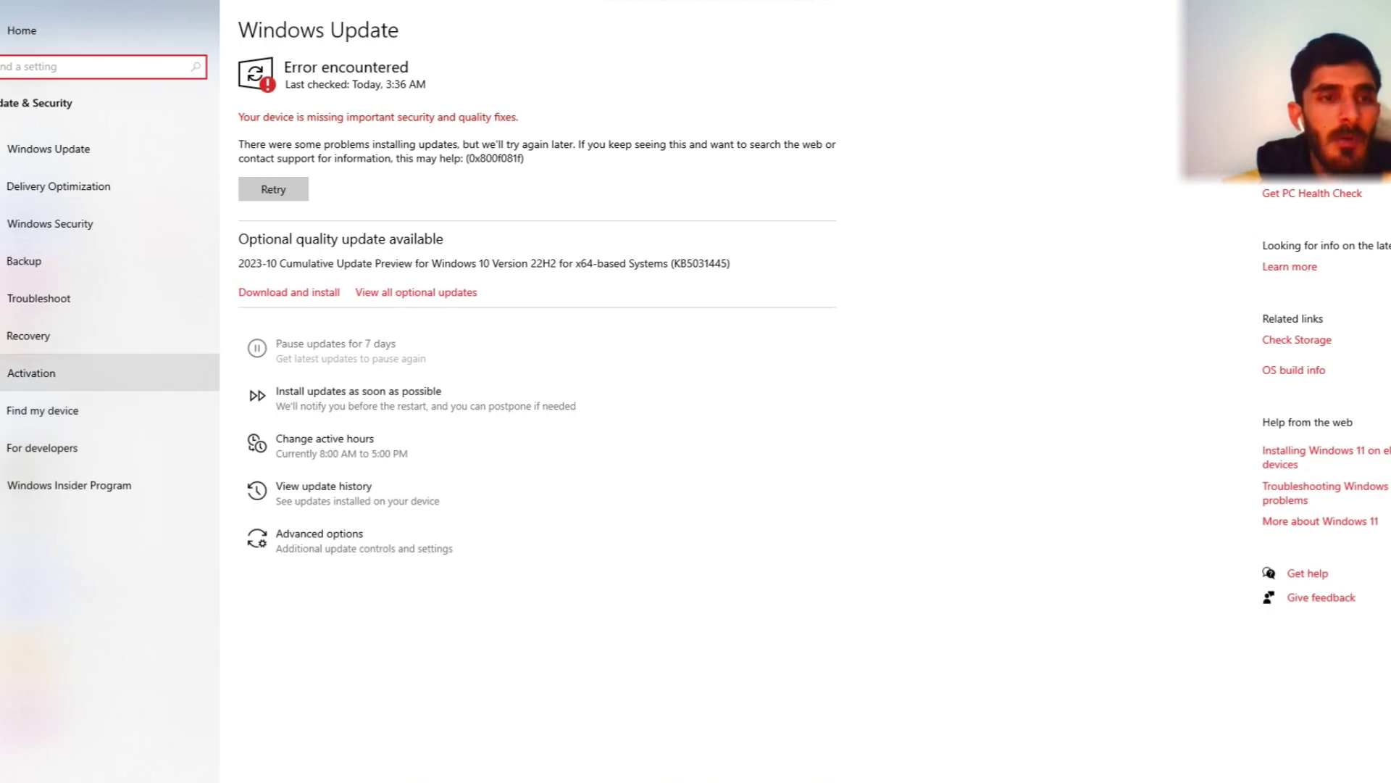
{"action": "left_click", "coordinate": [69, 485]}
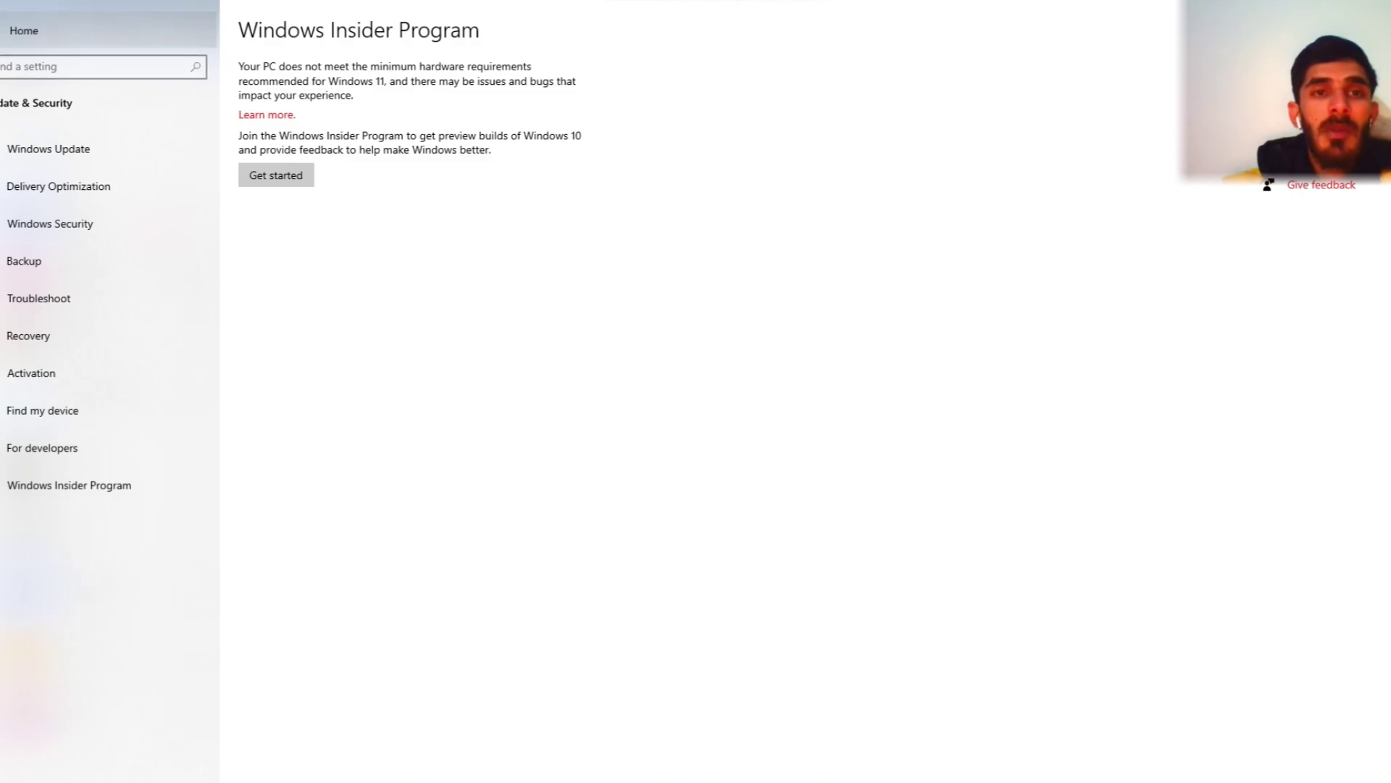
{"action": "left_click", "coordinate": [29, 31]}
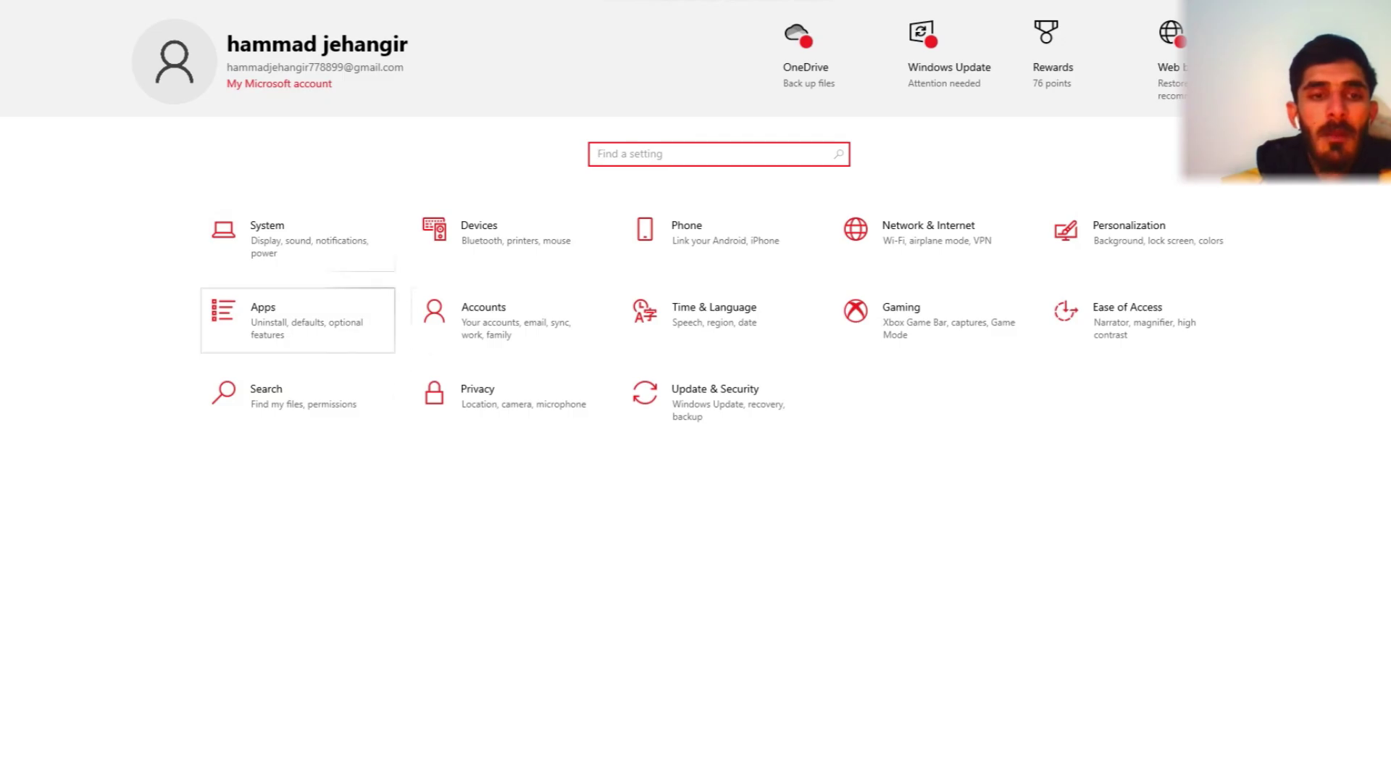
Scroll through the 143 apps in Apps & features, then view Default apps (Chrome browser, Media Player)
{"action": "left_click", "coordinate": [297, 320]}
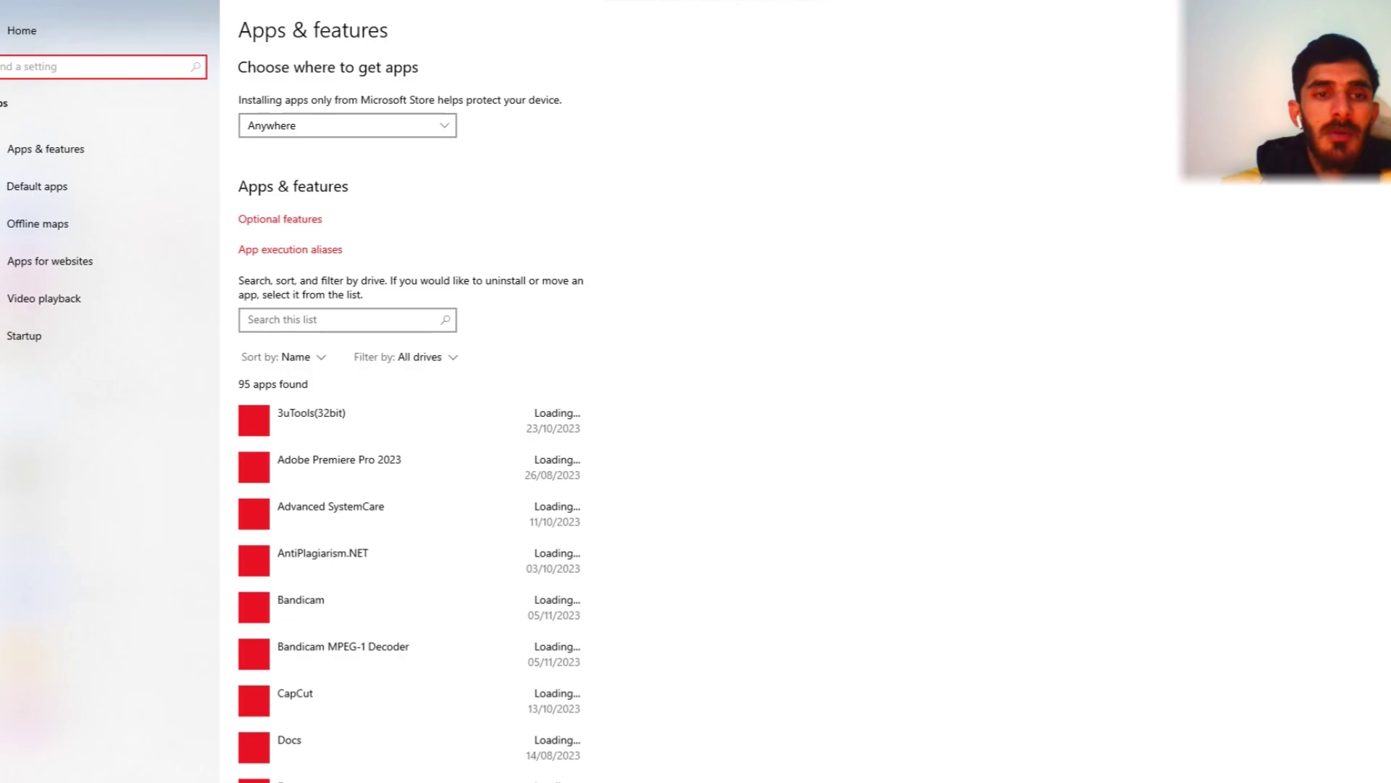
{"action": "scroll", "coordinate": [409, 268], "scroll_direction": "down", "scroll_amount": 3}
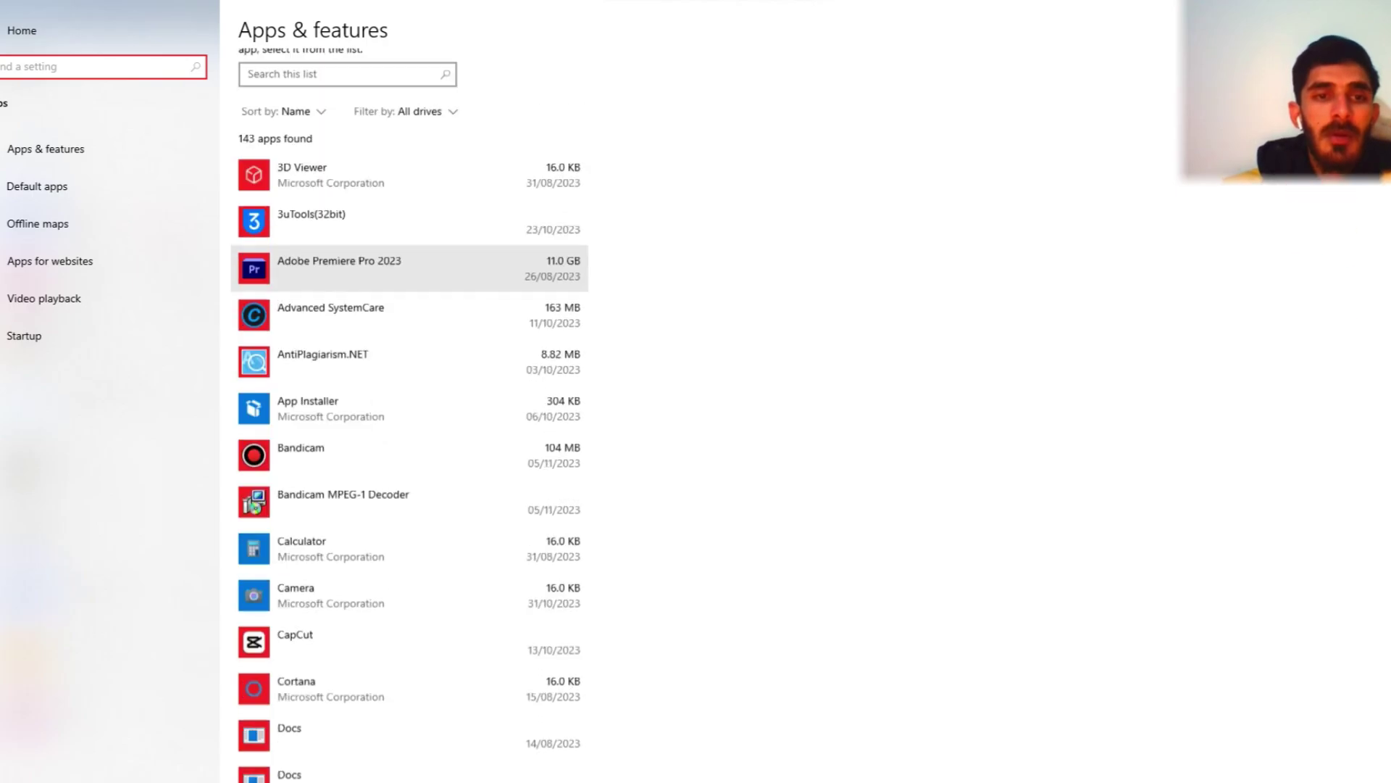
{"action": "scroll", "coordinate": [409, 363], "scroll_direction": "down", "scroll_amount": 3}
{"action": "scroll", "coordinate": [410, 362], "scroll_direction": "up", "scroll_amount": 5}
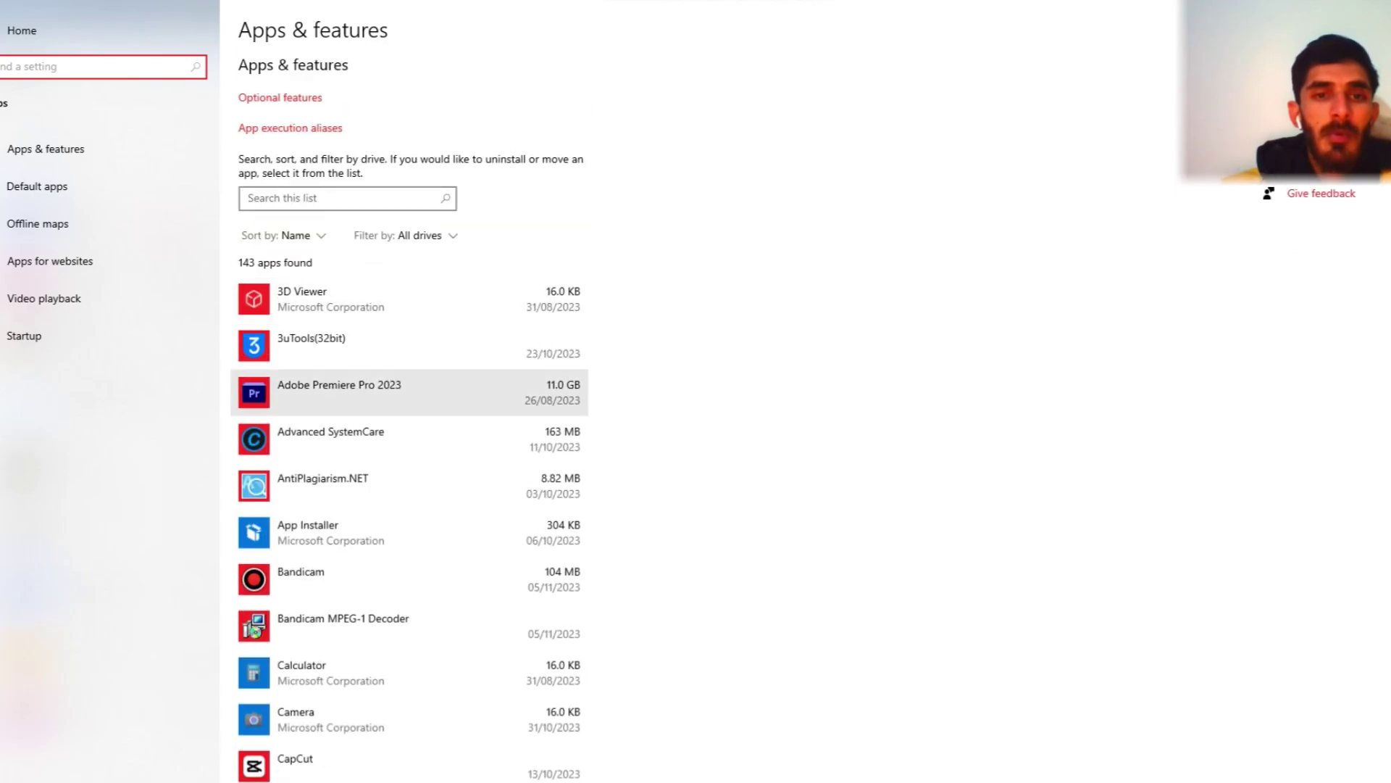
{"action": "scroll", "coordinate": [409, 413], "scroll_direction": "down", "scroll_amount": 4}
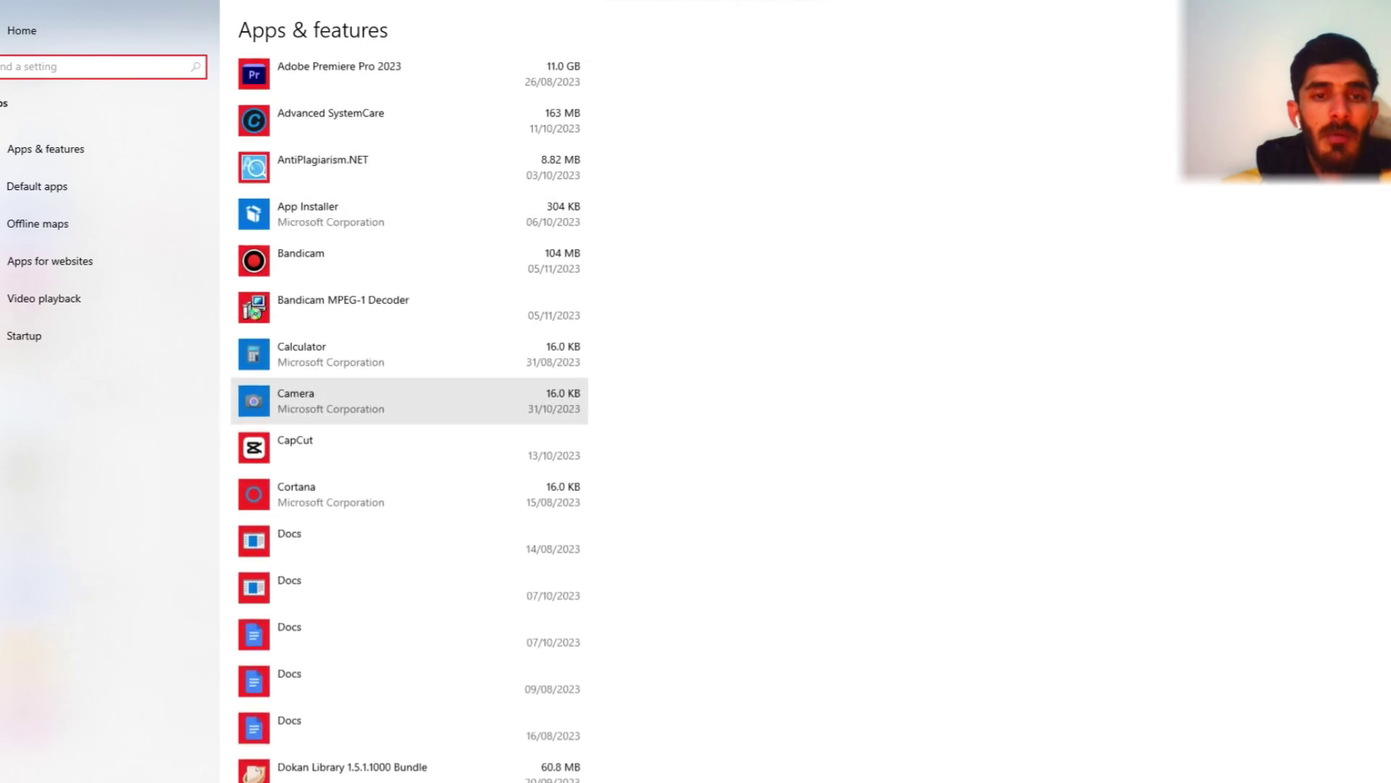
{"action": "scroll", "coordinate": [410, 401], "scroll_direction": "down", "scroll_amount": 15}
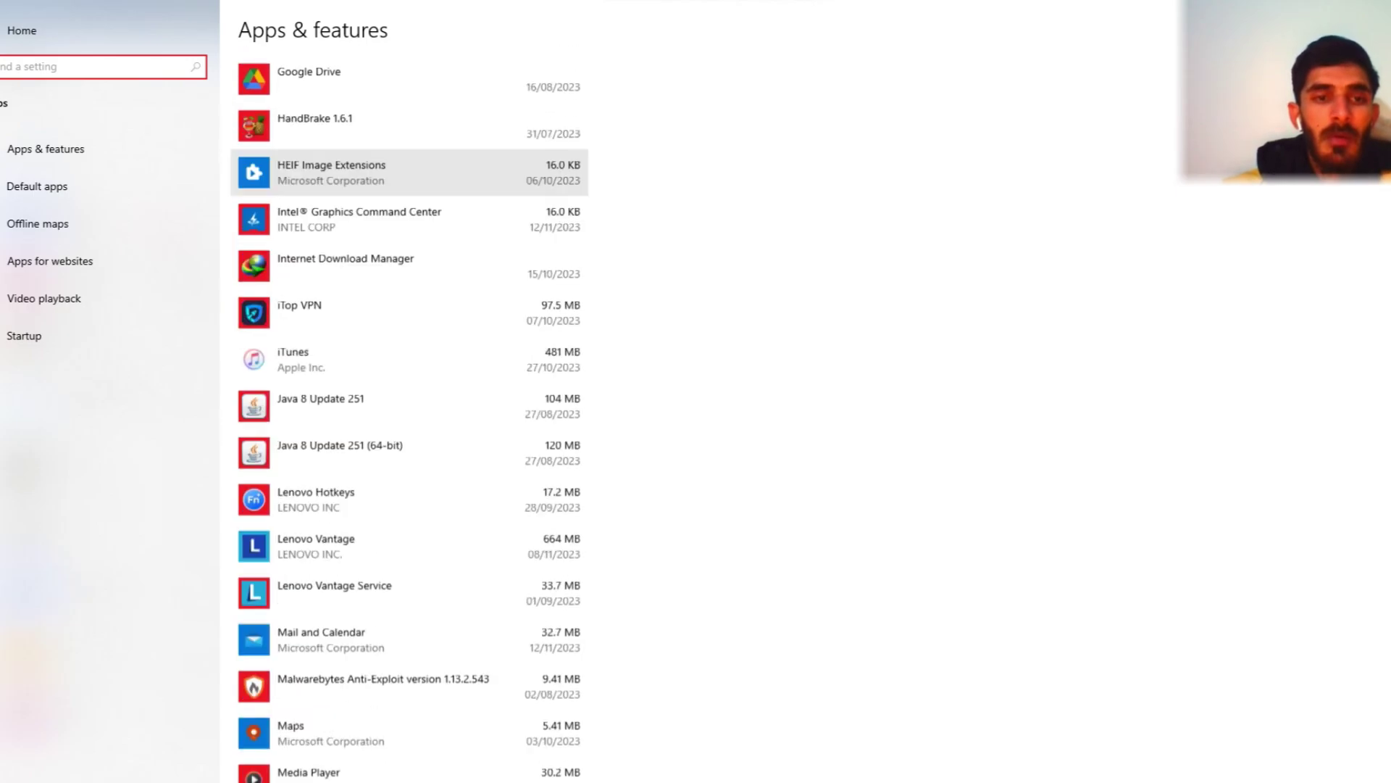
{"action": "scroll", "coordinate": [507, 413], "scroll_direction": "down", "scroll_amount": 14}
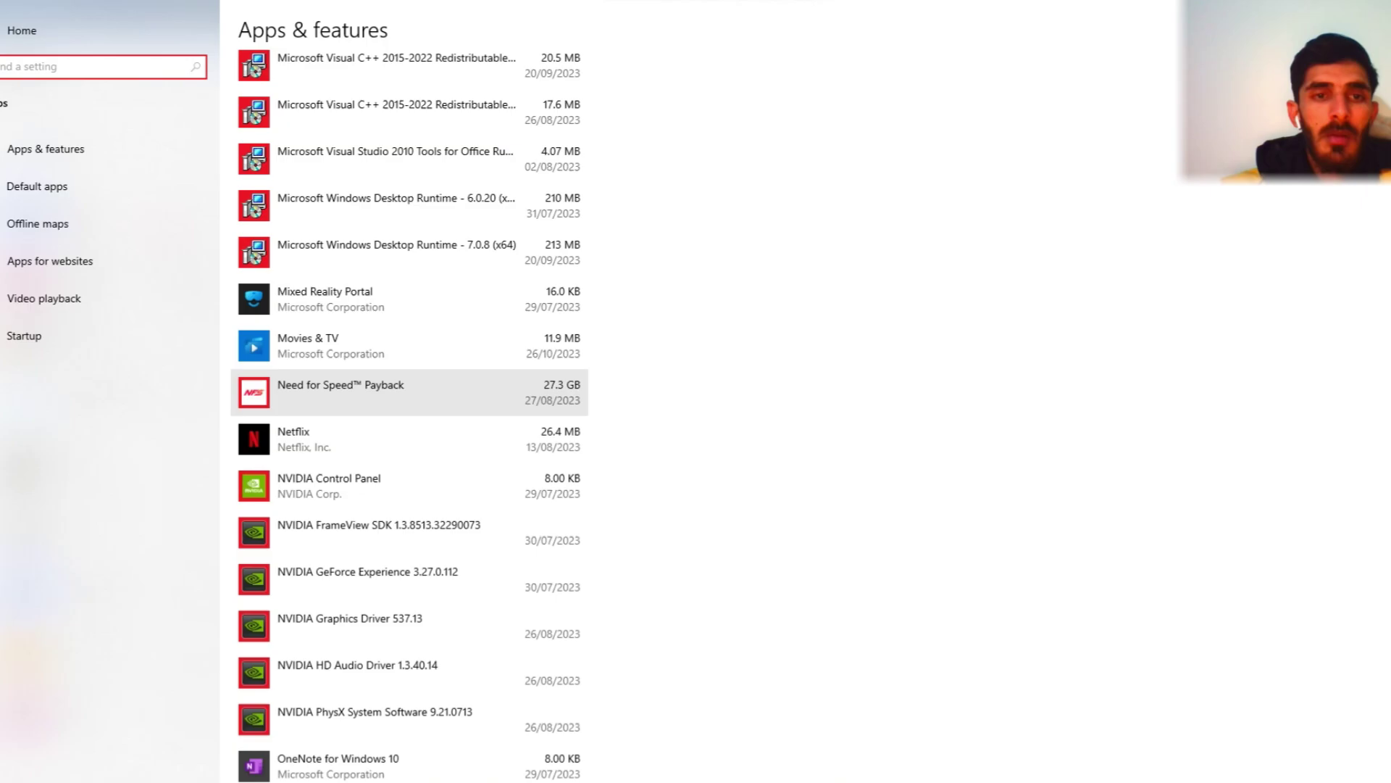
{"action": "scroll", "coordinate": [409, 406], "scroll_direction": "down", "scroll_amount": 20}
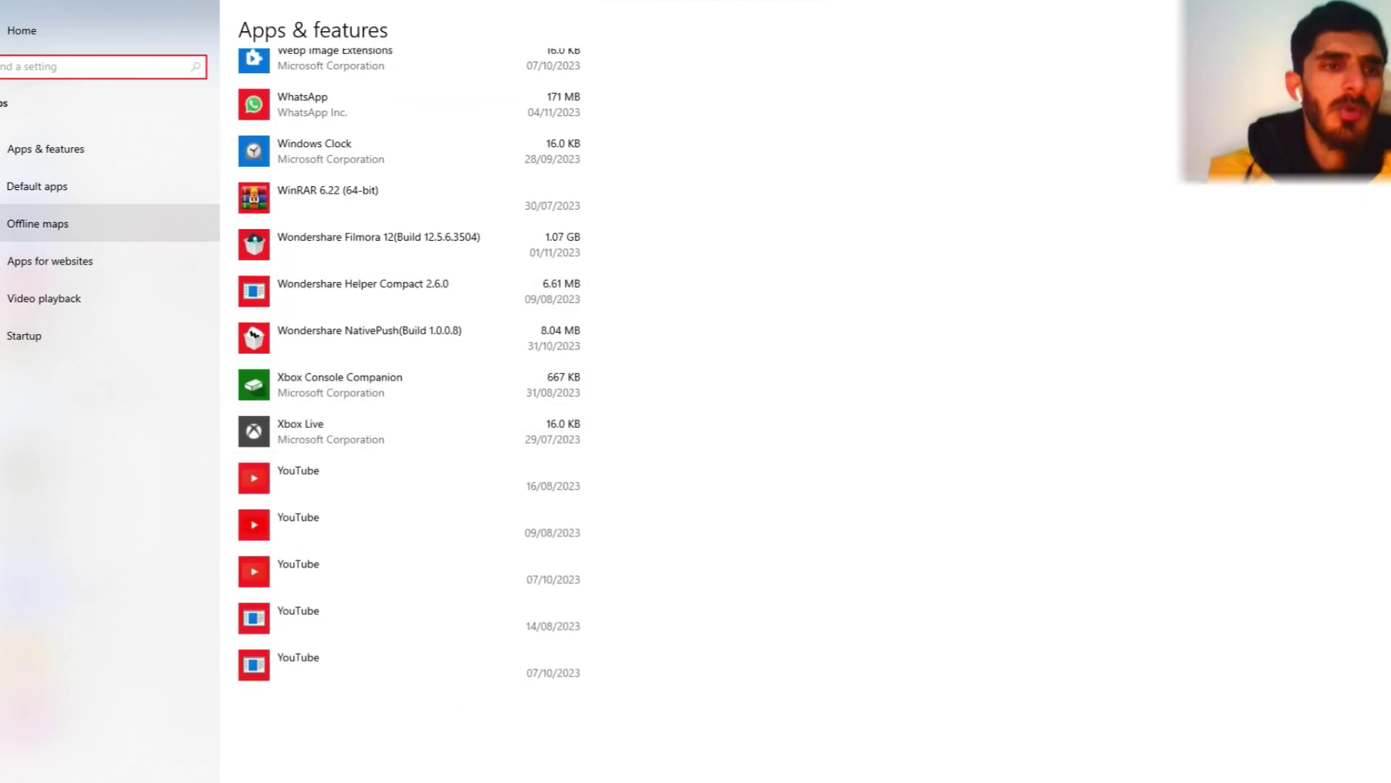
{"action": "left_click", "coordinate": [36, 186]}
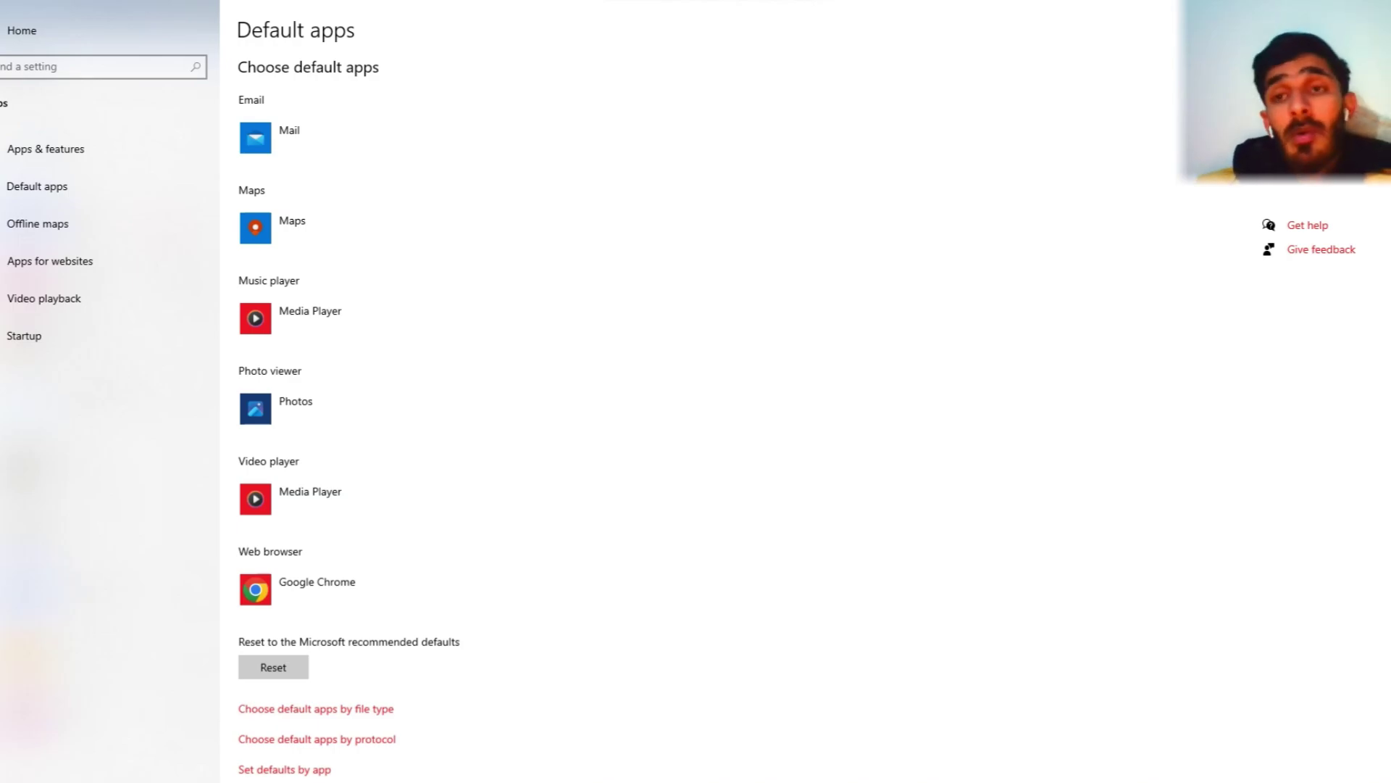
Go back from Default apps to the Settings home page with all category tiles
{"action": "left_click", "coordinate": [22, 30]}
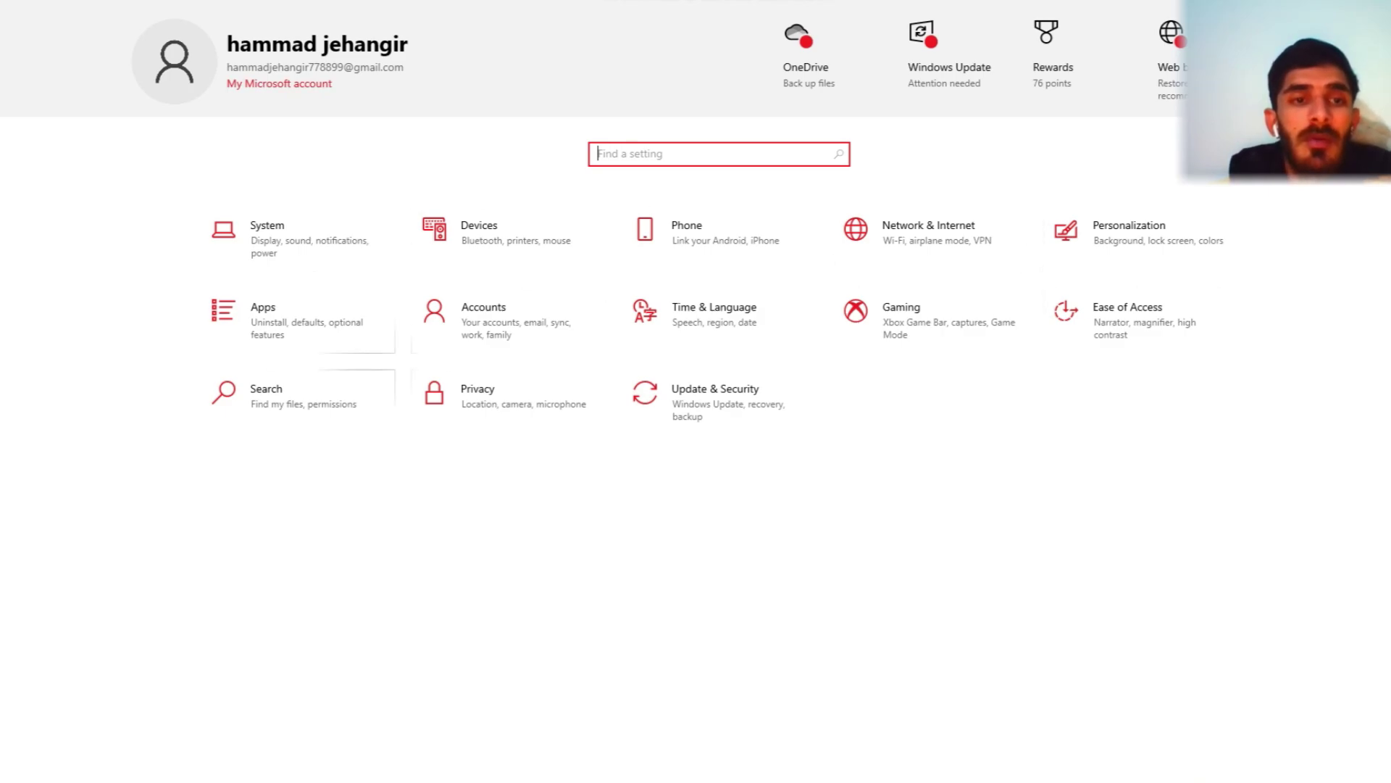
On the Ease of Access Display page, try the Make text bigger and brightness sliders
{"action": "left_click", "coordinate": [719, 320]}
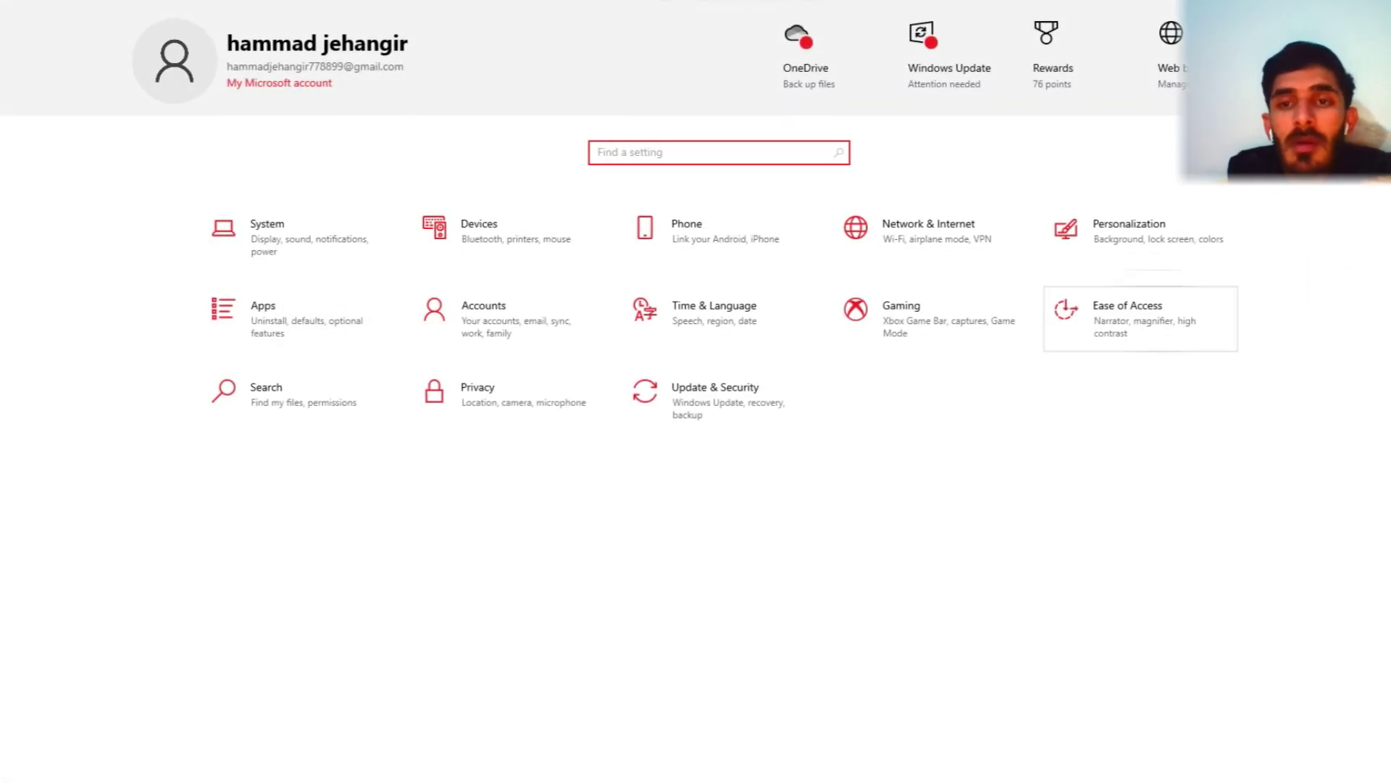
{"action": "left_click", "coordinate": [1127, 313]}
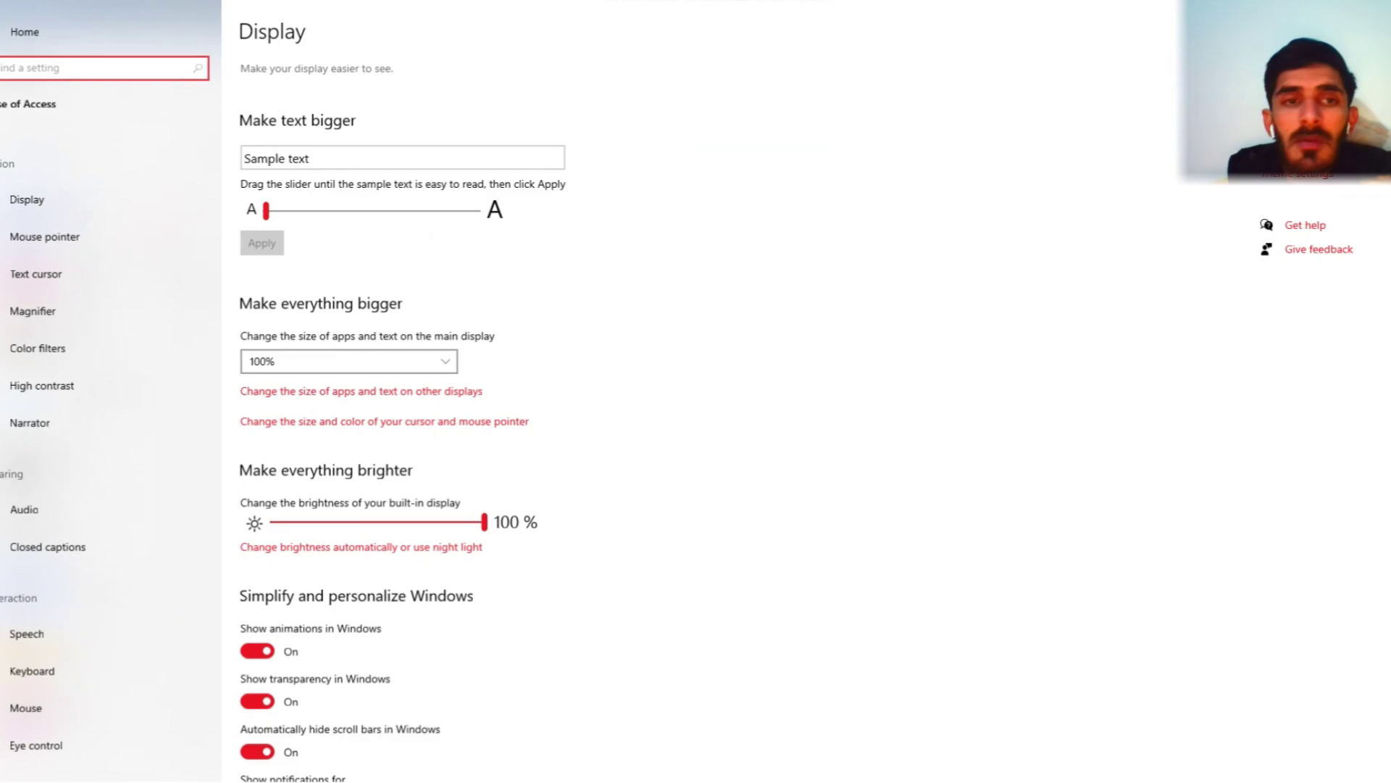
{"action": "left_click_drag", "start_coordinate": [316, 215], "coordinate": [279, 209]}
{"action": "scroll", "coordinate": [280, 209], "scroll_direction": "down", "scroll_amount": 3}
{"action": "mouse_move", "coordinate": [484, 336]}
{"action": "left_mouse_down"}
{"action": "mouse_move", "coordinate": [275, 335]}
{"action": "mouse_move", "coordinate": [483, 336]}
{"action": "left_mouse_up"}
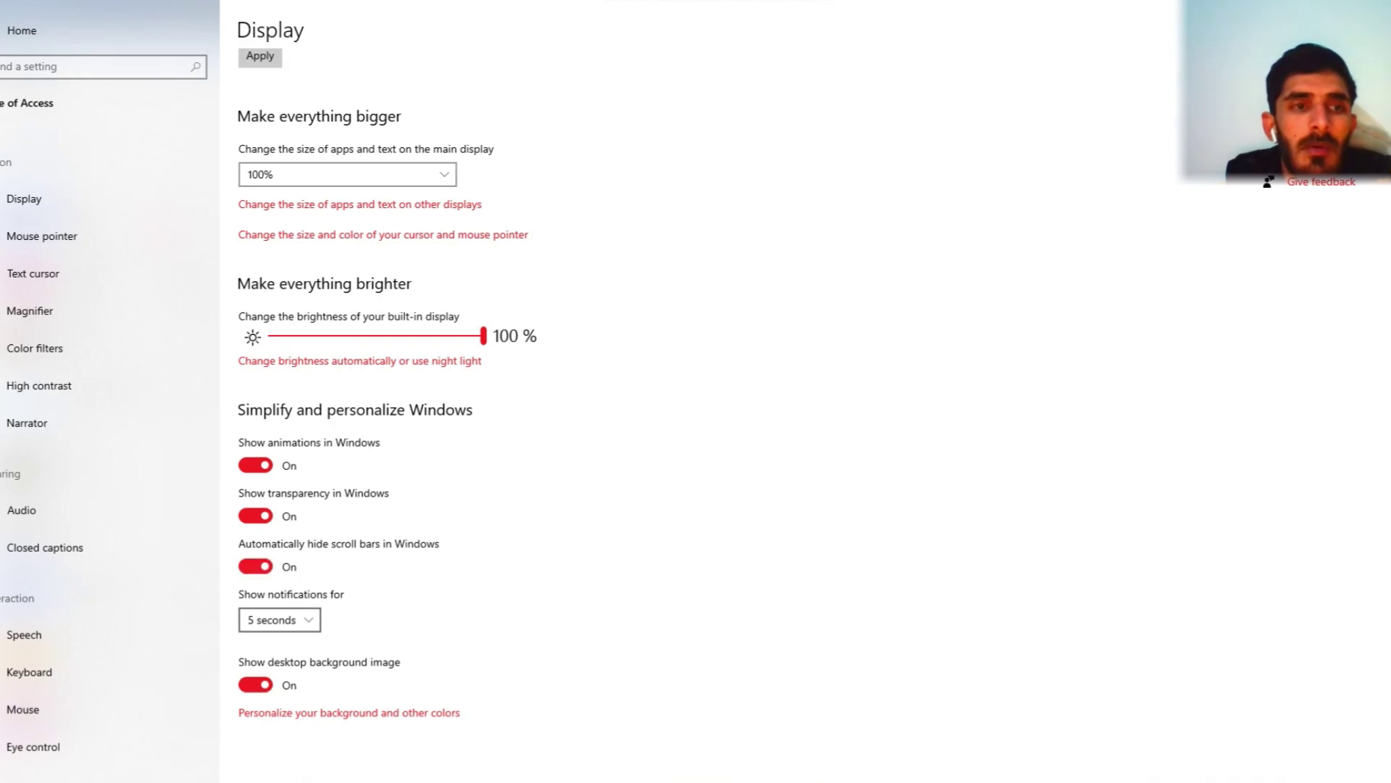
Enlarge the mouse pointer size, then shrink it back to the smallest size
{"action": "left_click", "coordinate": [41, 236]}
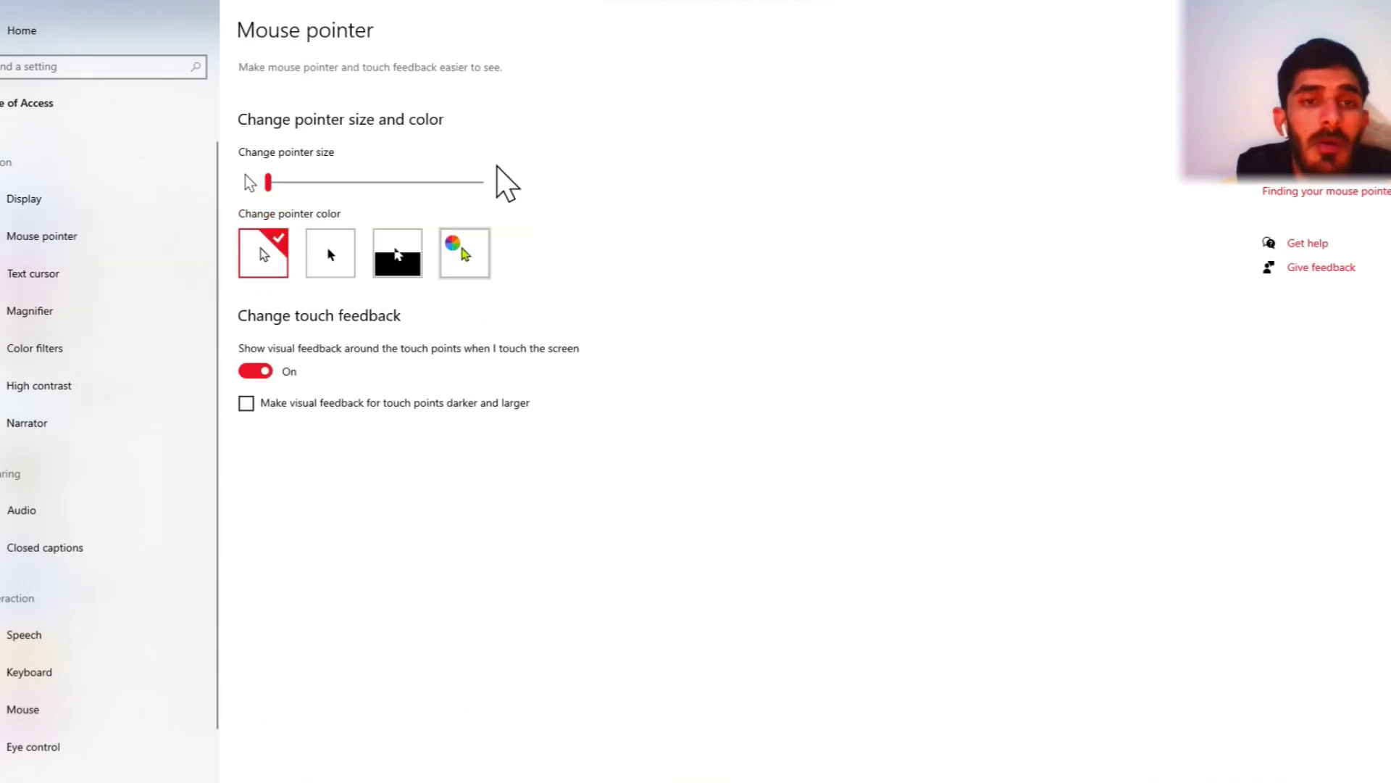
{"action": "left_click_drag", "start_coordinate": [268, 182], "coordinate": [480, 182]}
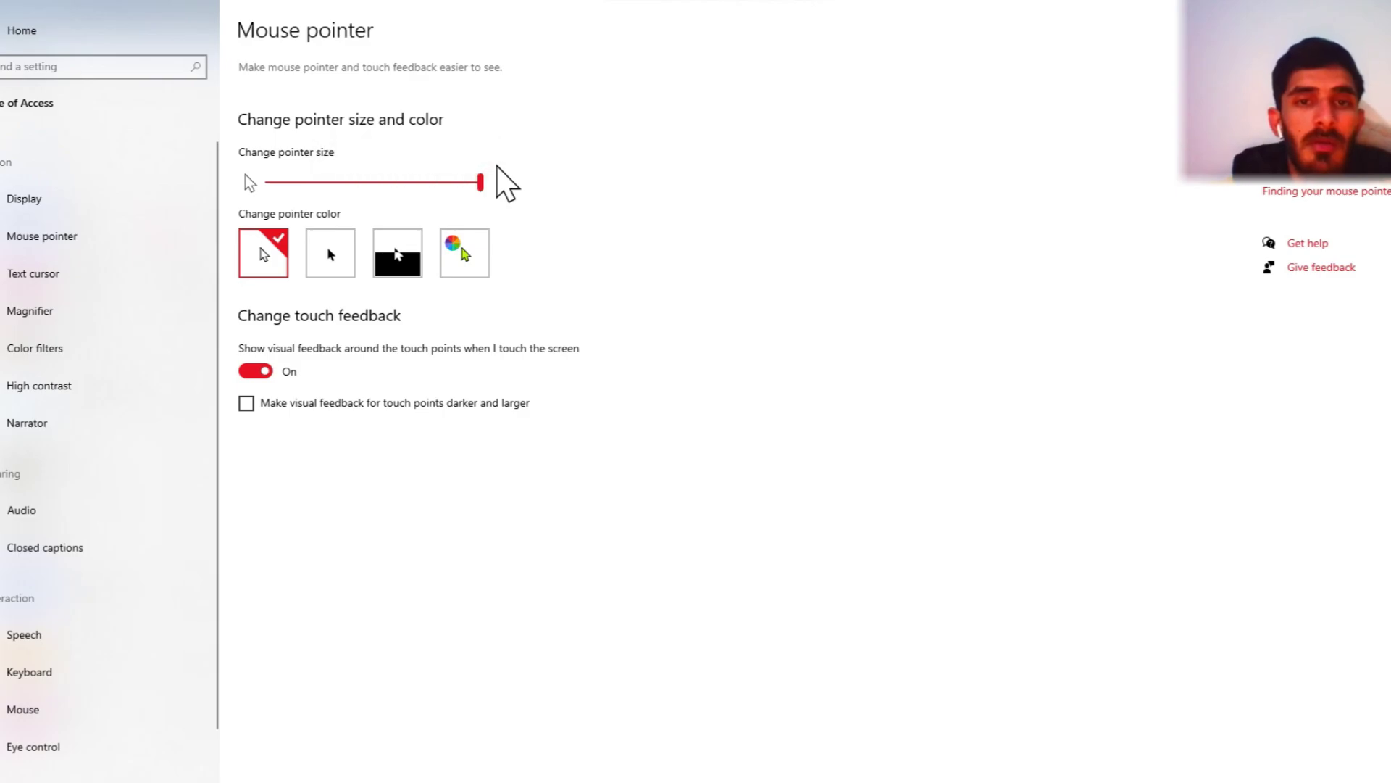
{"action": "key", "text": "Left"}
{"action": "key", "text": "Left"}
{"action": "key", "text": "Left"}
{"action": "key", "text": "Left"}
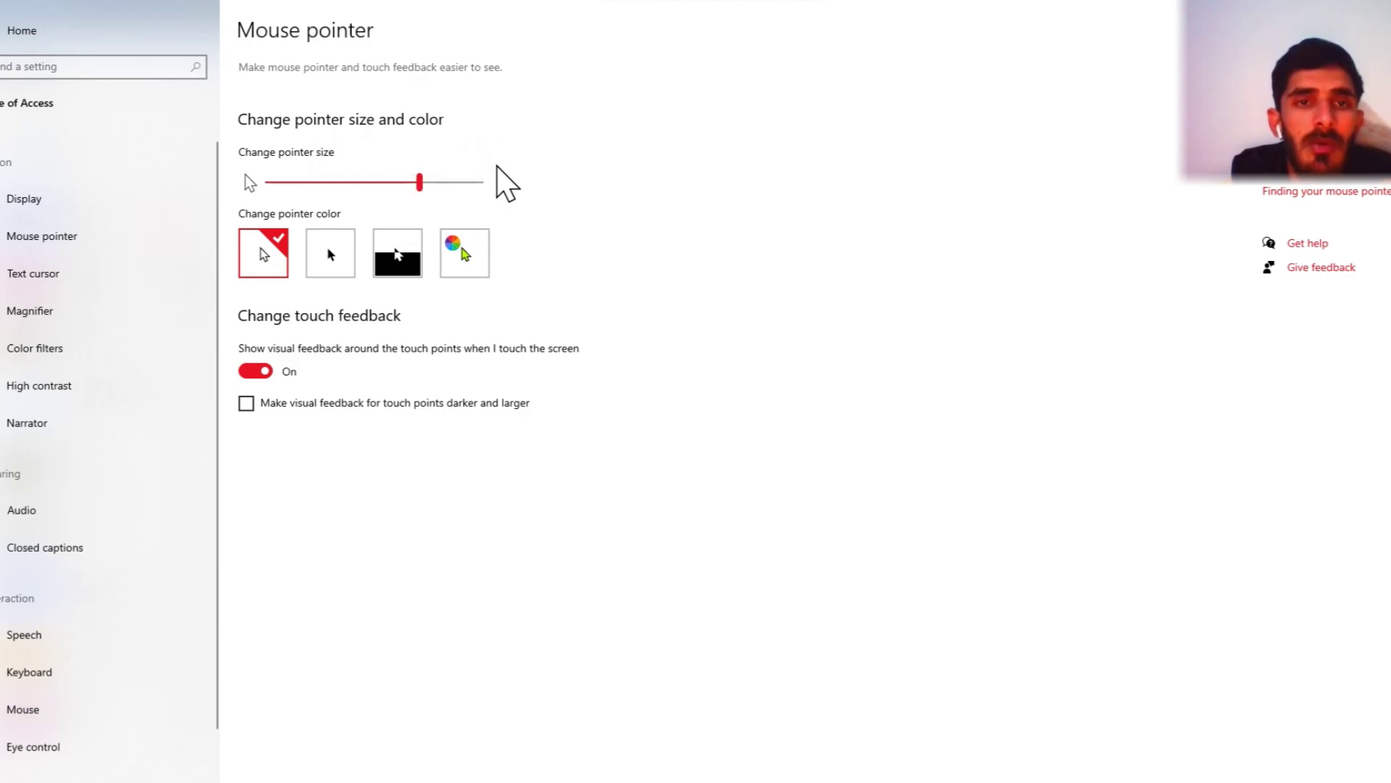
{"action": "key", "text": "Left"}
{"action": "key", "text": "Left"}
{"action": "key", "text": "Left"}
{"action": "key", "text": "Left"}
{"action": "key", "text": "Left"}
{"action": "key", "text": "Left"}
{"action": "key", "text": "Left"}
{"action": "key", "text": "Left"}
{"action": "key", "text": "Left"}
{"action": "key", "text": "Left"}
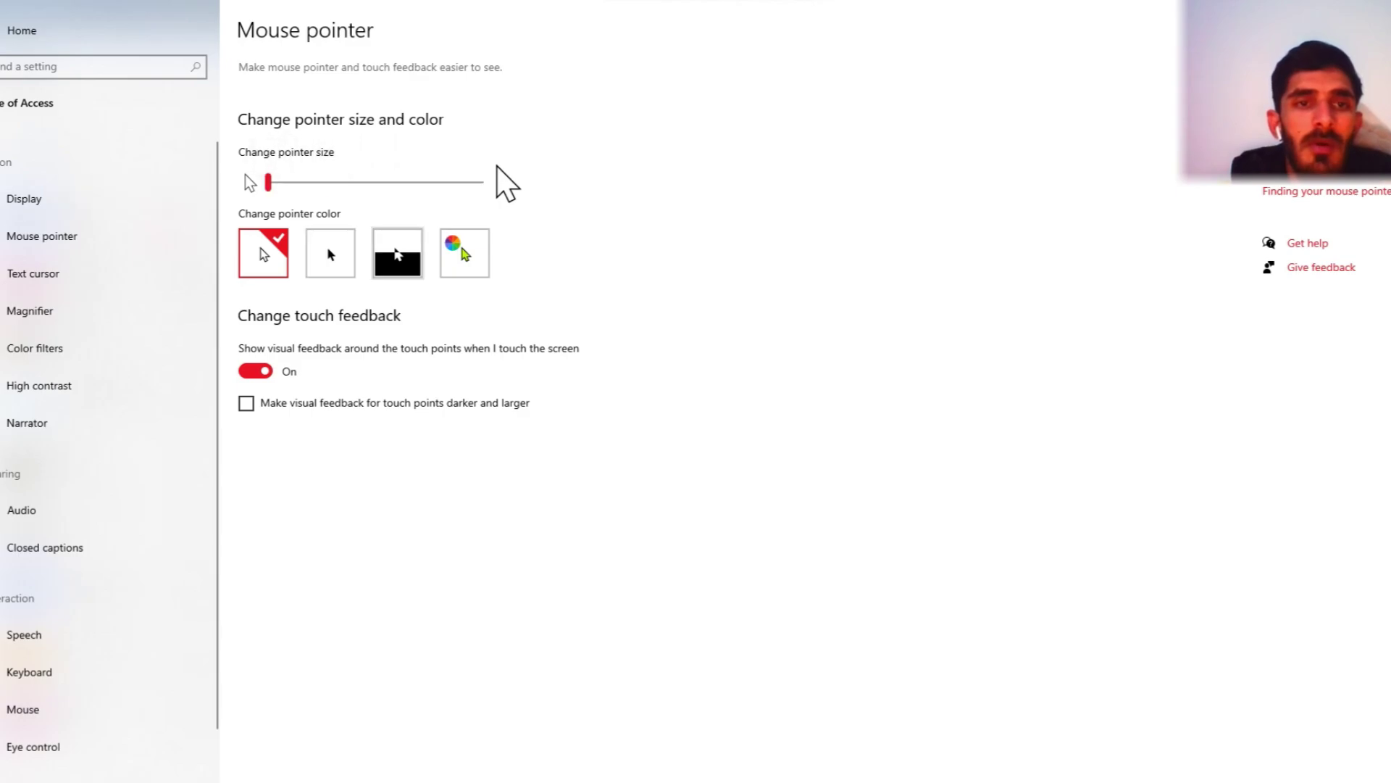
Try inverted, yellow and pink pointer colours, then set the pointer back to white
{"action": "left_click", "coordinate": [397, 255]}
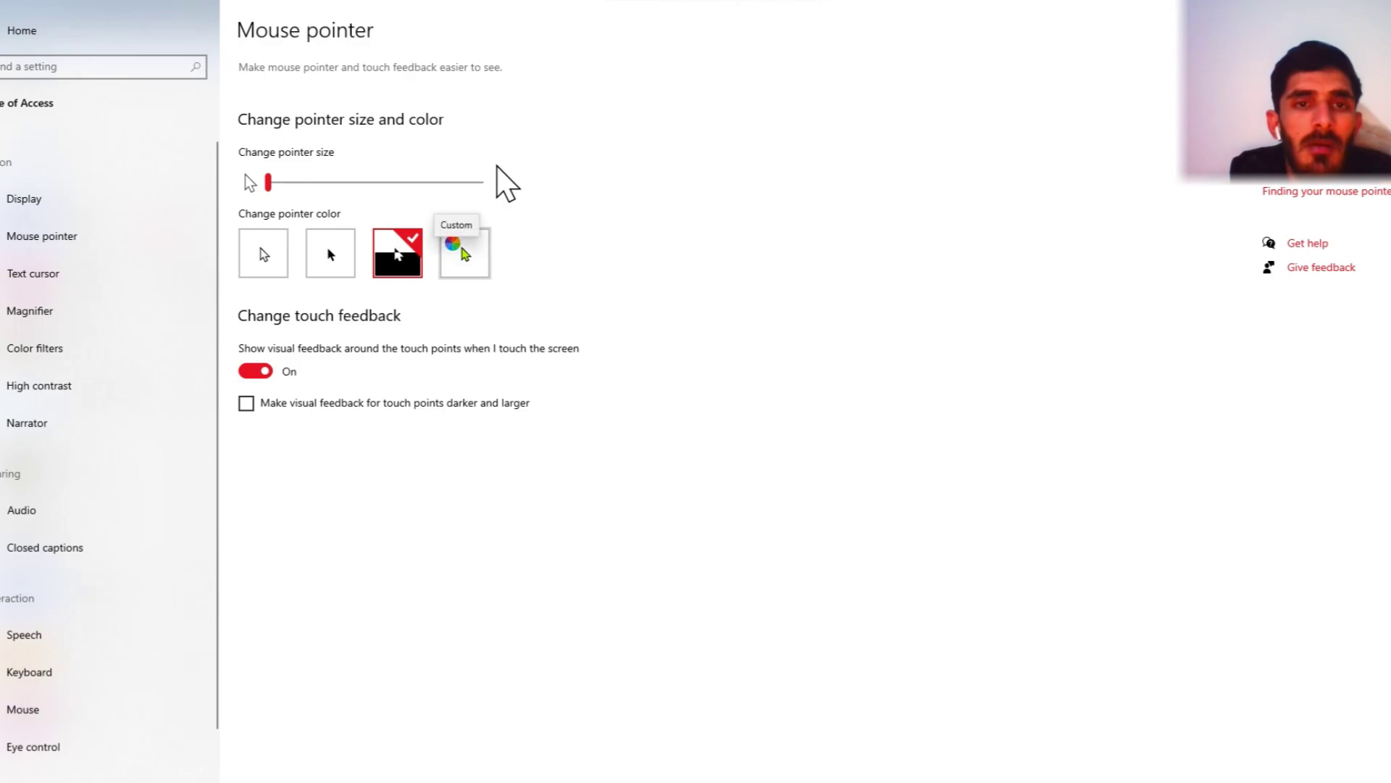
{"action": "left_click", "coordinate": [464, 254]}
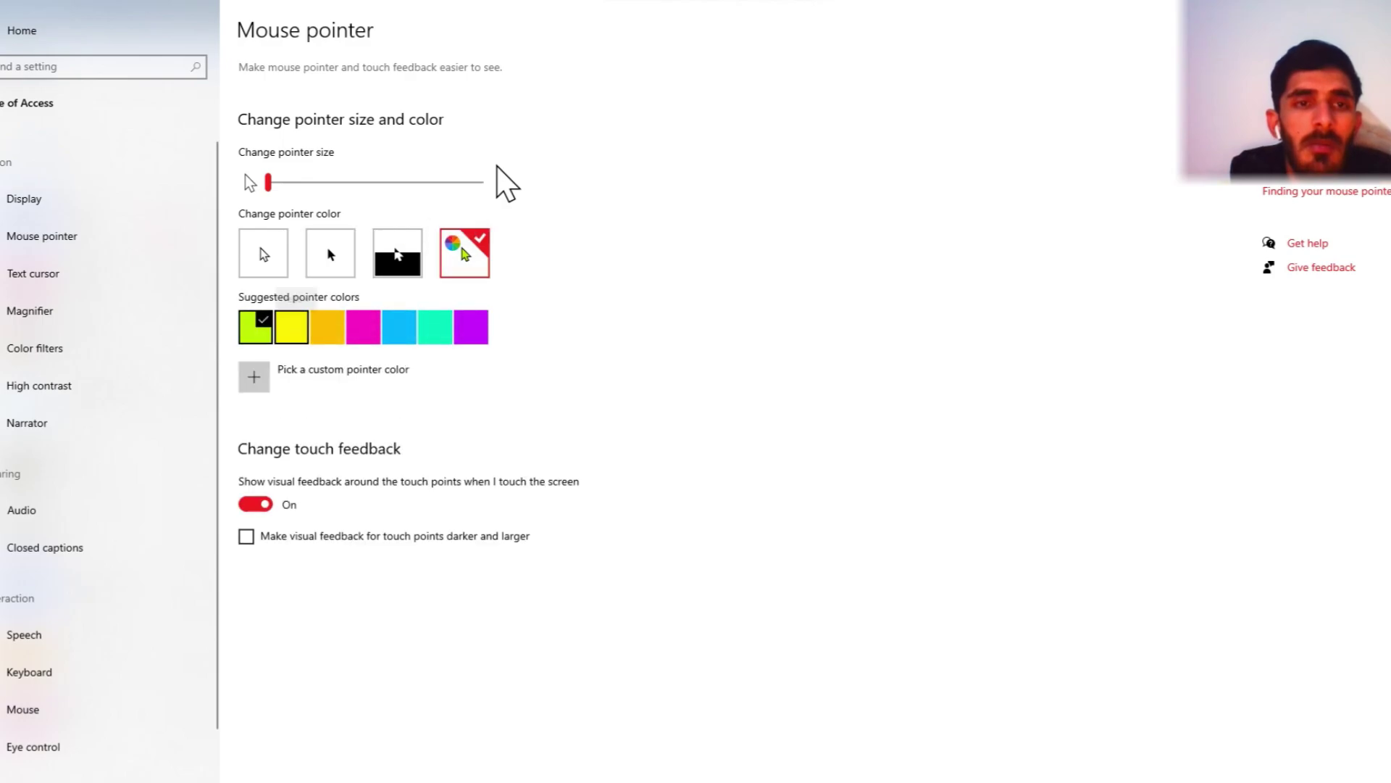
{"action": "left_click", "coordinate": [292, 326]}
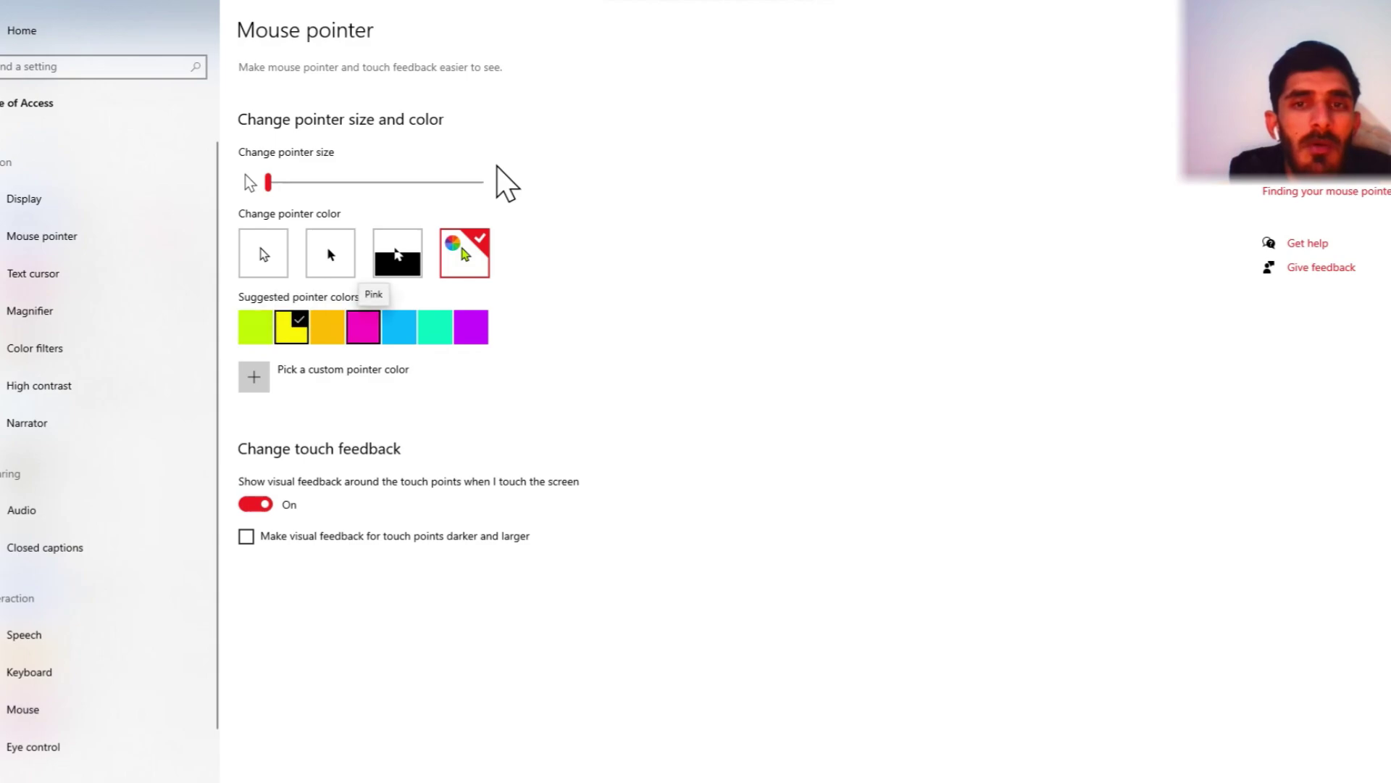
{"action": "left_click", "coordinate": [363, 326]}
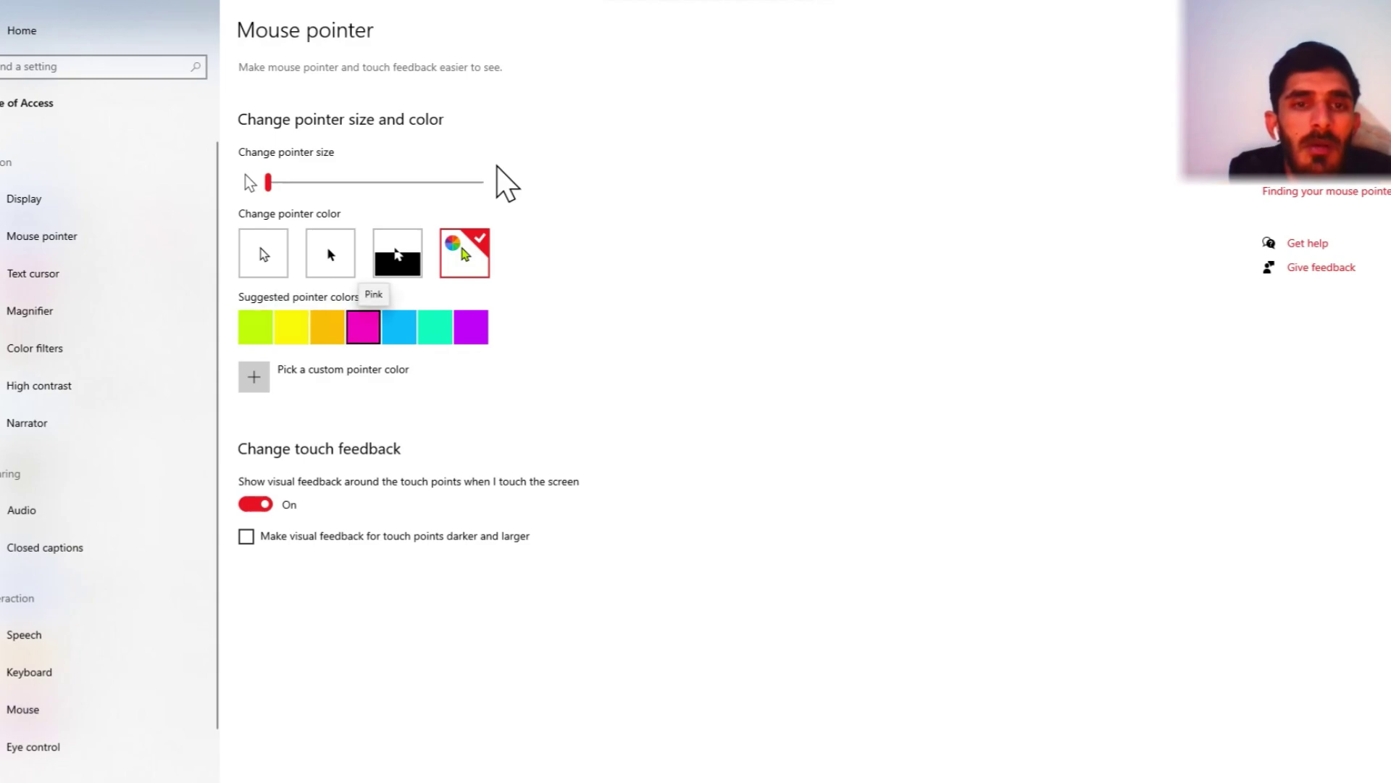
{"action": "left_click", "coordinate": [263, 253]}
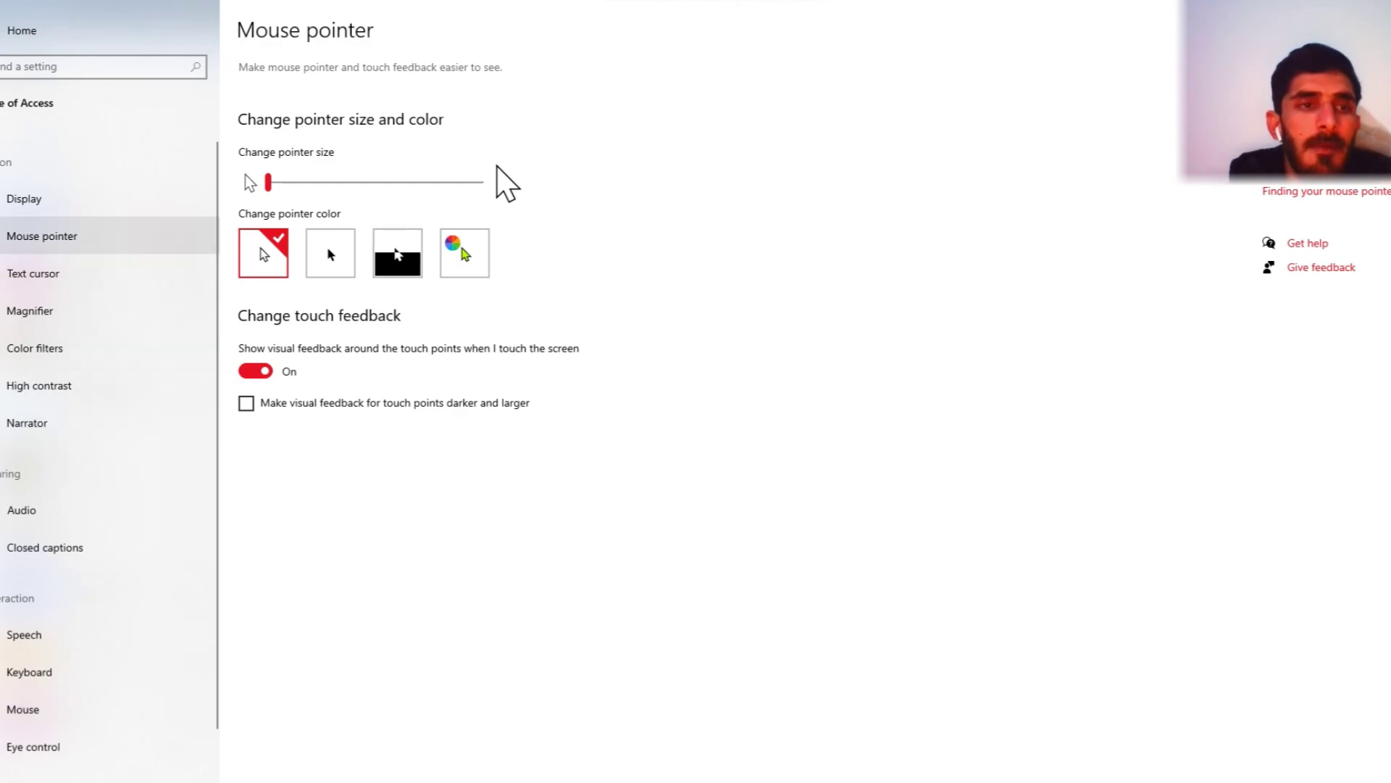
{"action": "left_click", "coordinate": [33, 273]}
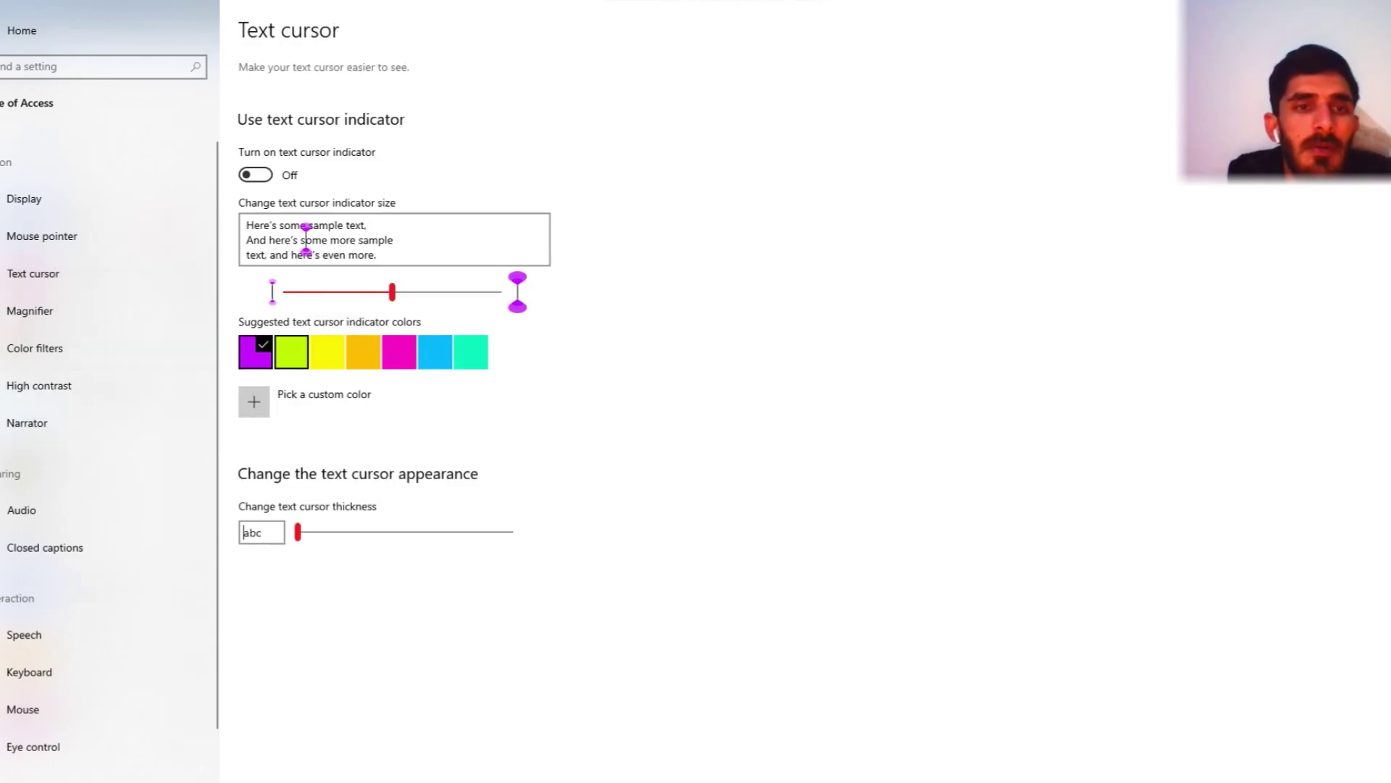
Try the text cursor indicator colours lime, yellow, pink and purple
{"action": "left_click", "coordinate": [291, 352]}
{"action": "left_click", "coordinate": [327, 351]}
{"action": "left_click", "coordinate": [398, 351]}
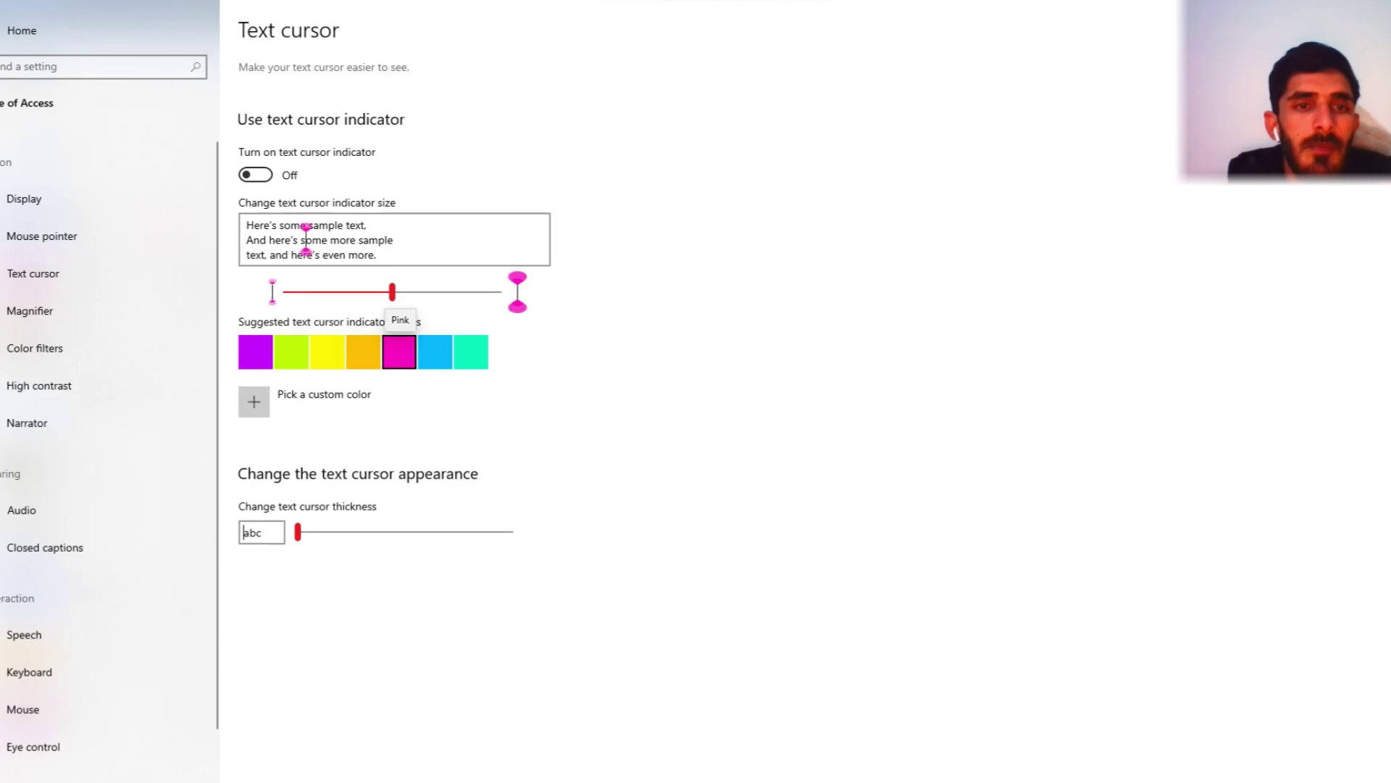
{"action": "left_click", "coordinate": [255, 351]}
View the Color filters, High contrast and Closed captions pages
{"action": "left_click", "coordinate": [35, 347]}
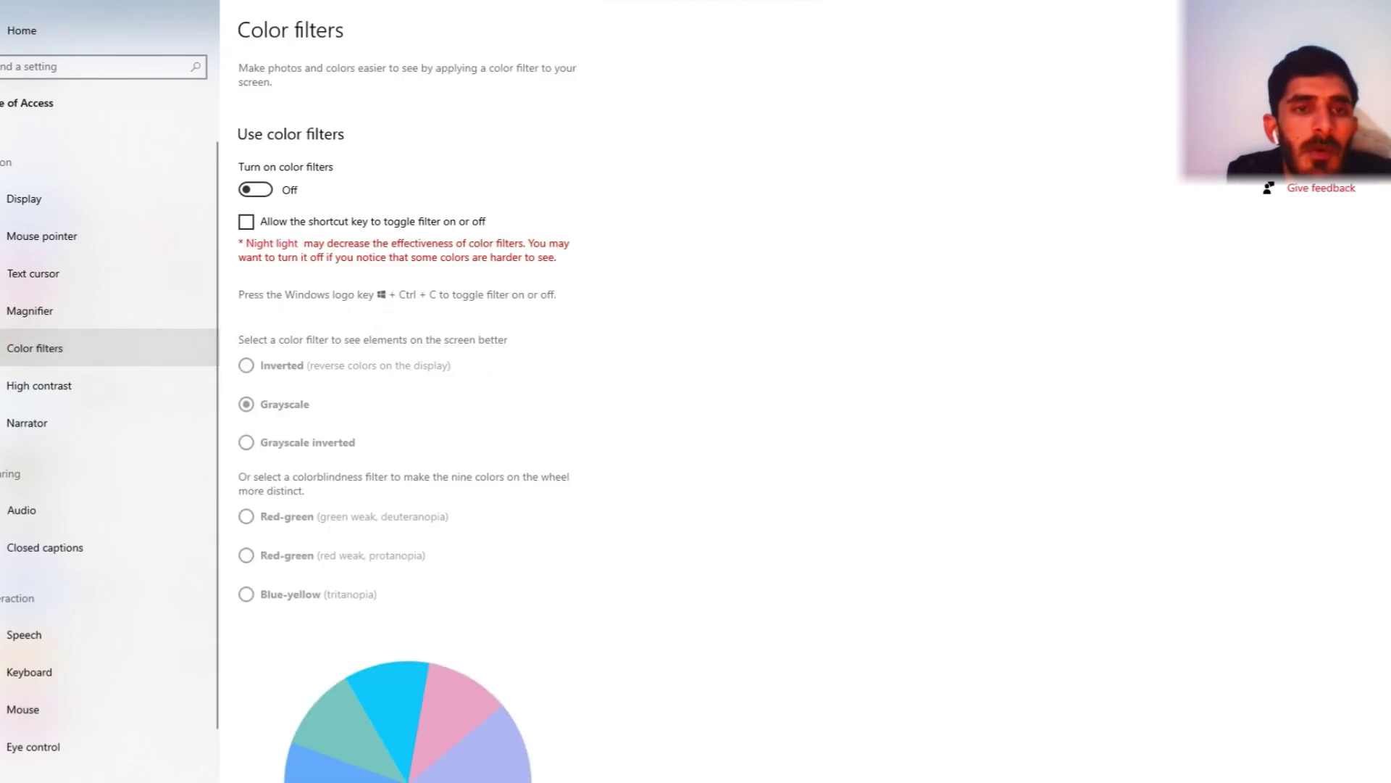
{"action": "scroll", "coordinate": [73, 312], "scroll_direction": "down", "scroll_amount": 1}
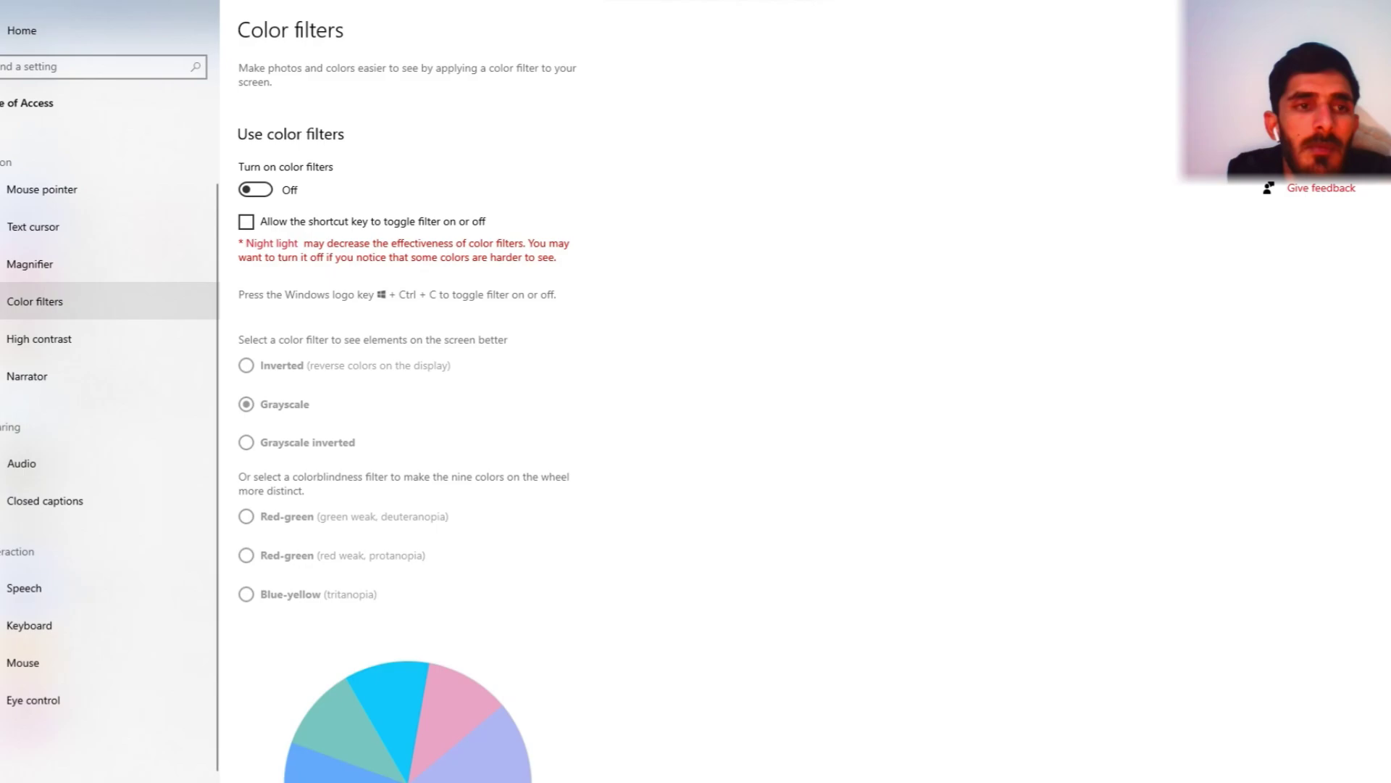
{"action": "left_click", "coordinate": [40, 338]}
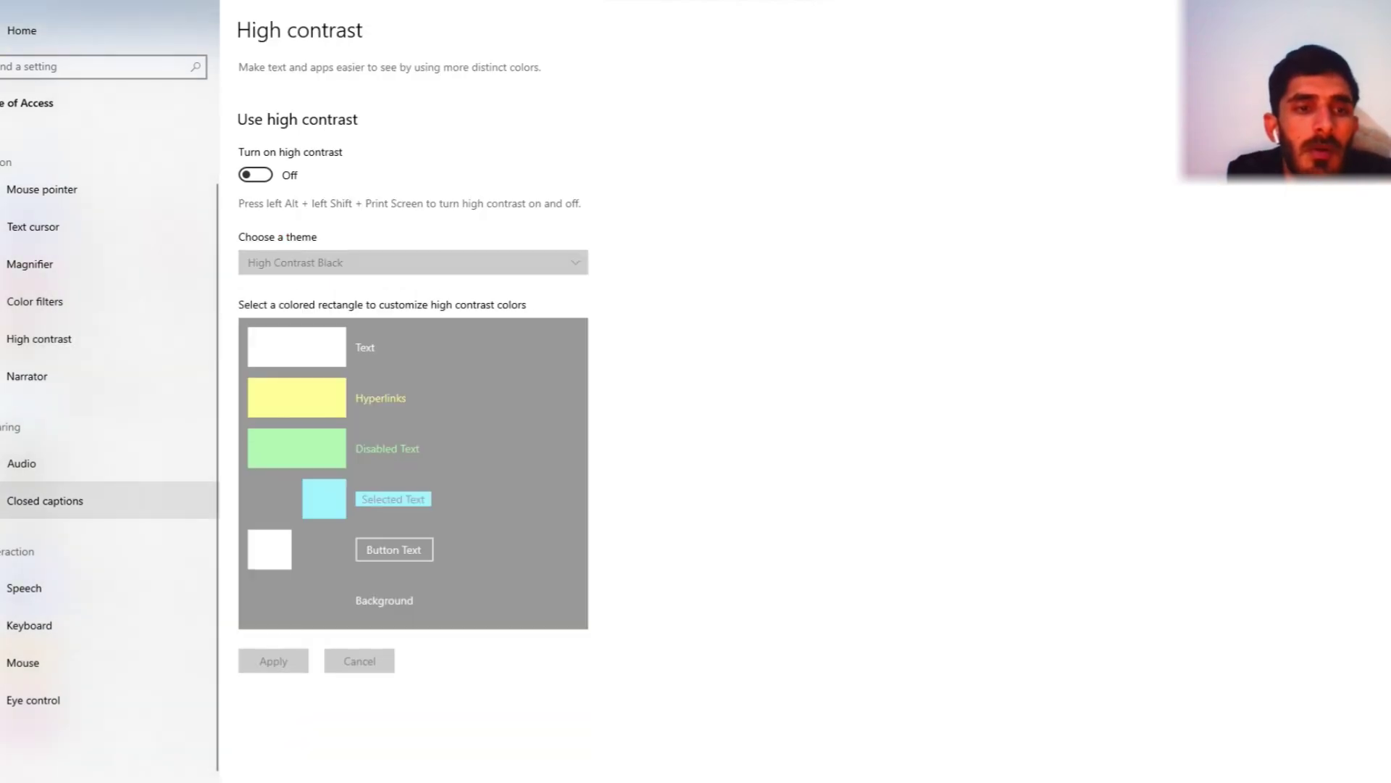
{"action": "left_click", "coordinate": [45, 500]}
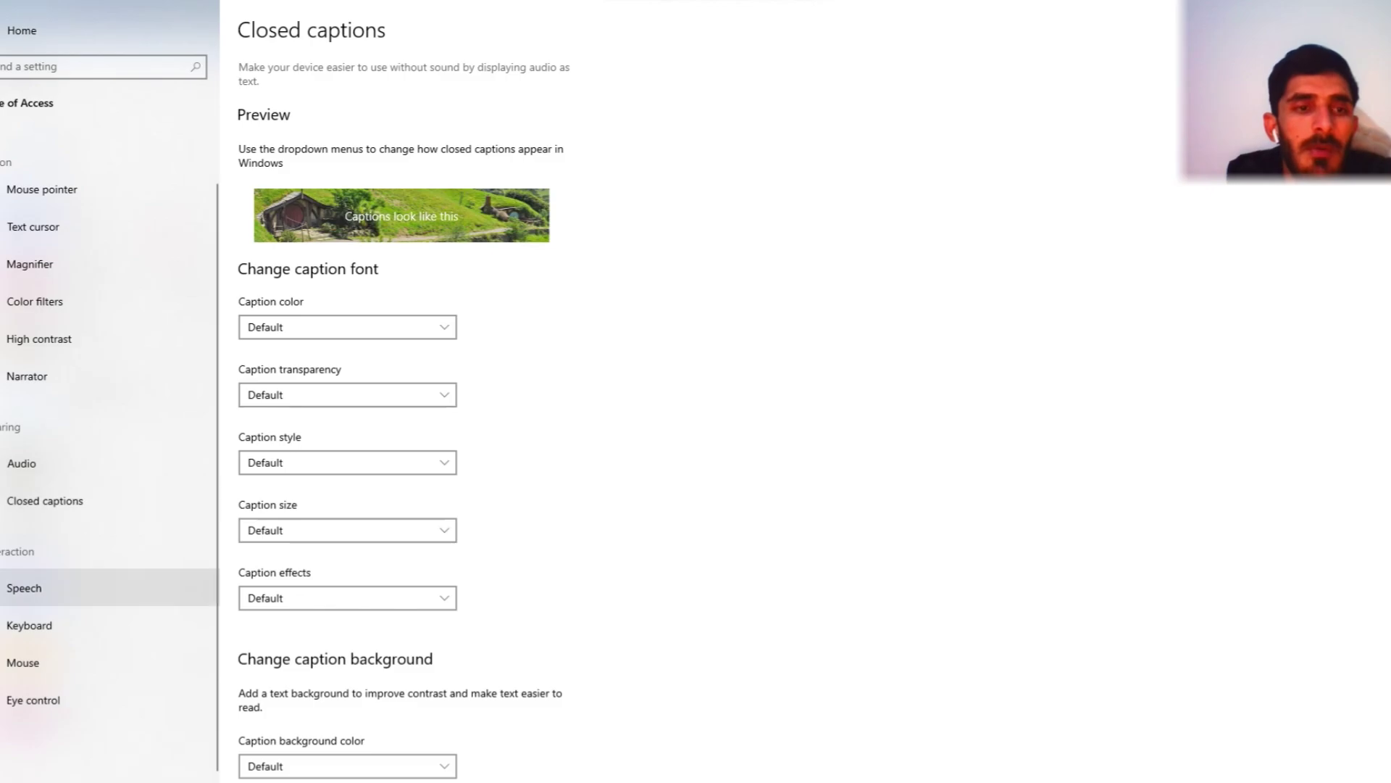
Scroll through the Keyboard page's Sticky, Toggle and Filter Keys options, then view Eye control
{"action": "left_click", "coordinate": [29, 625]}
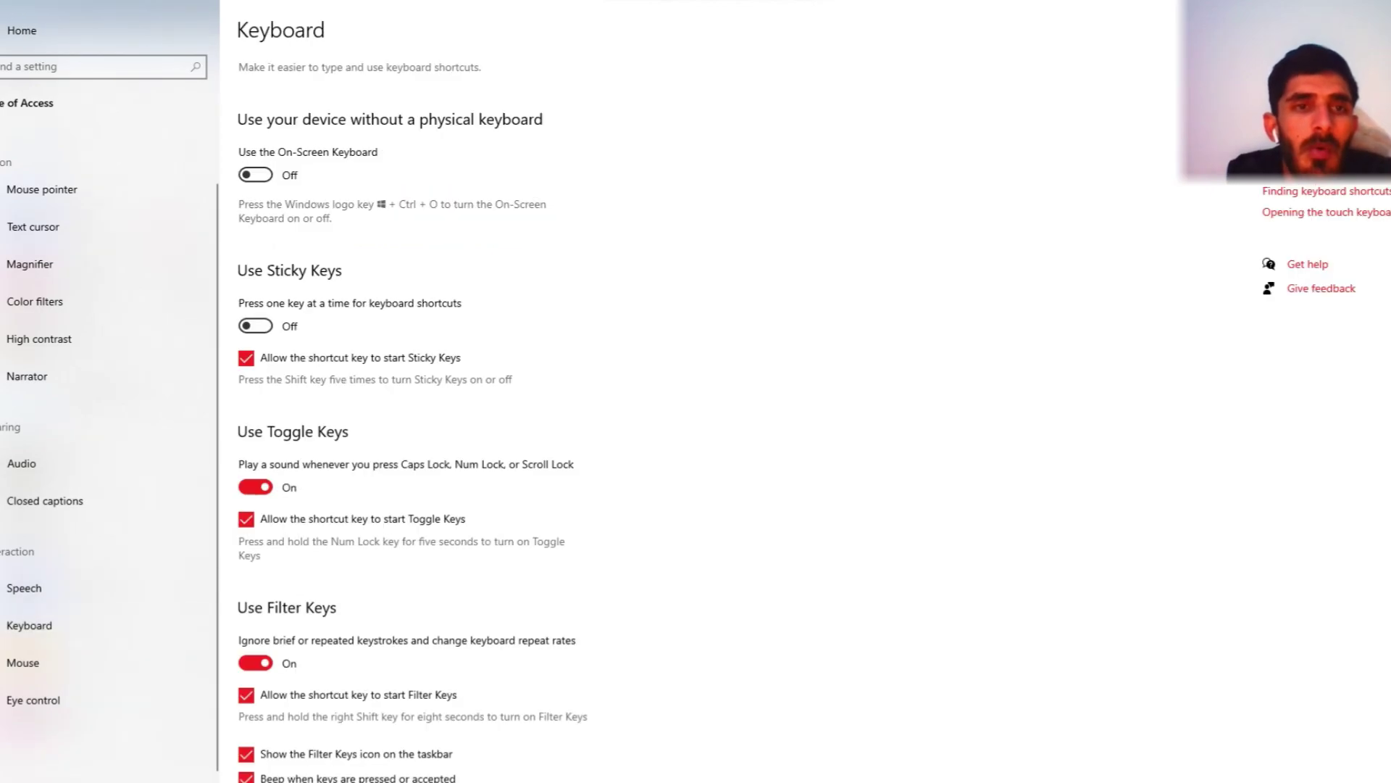
{"action": "scroll", "coordinate": [413, 435], "scroll_direction": "down", "scroll_amount": 6}
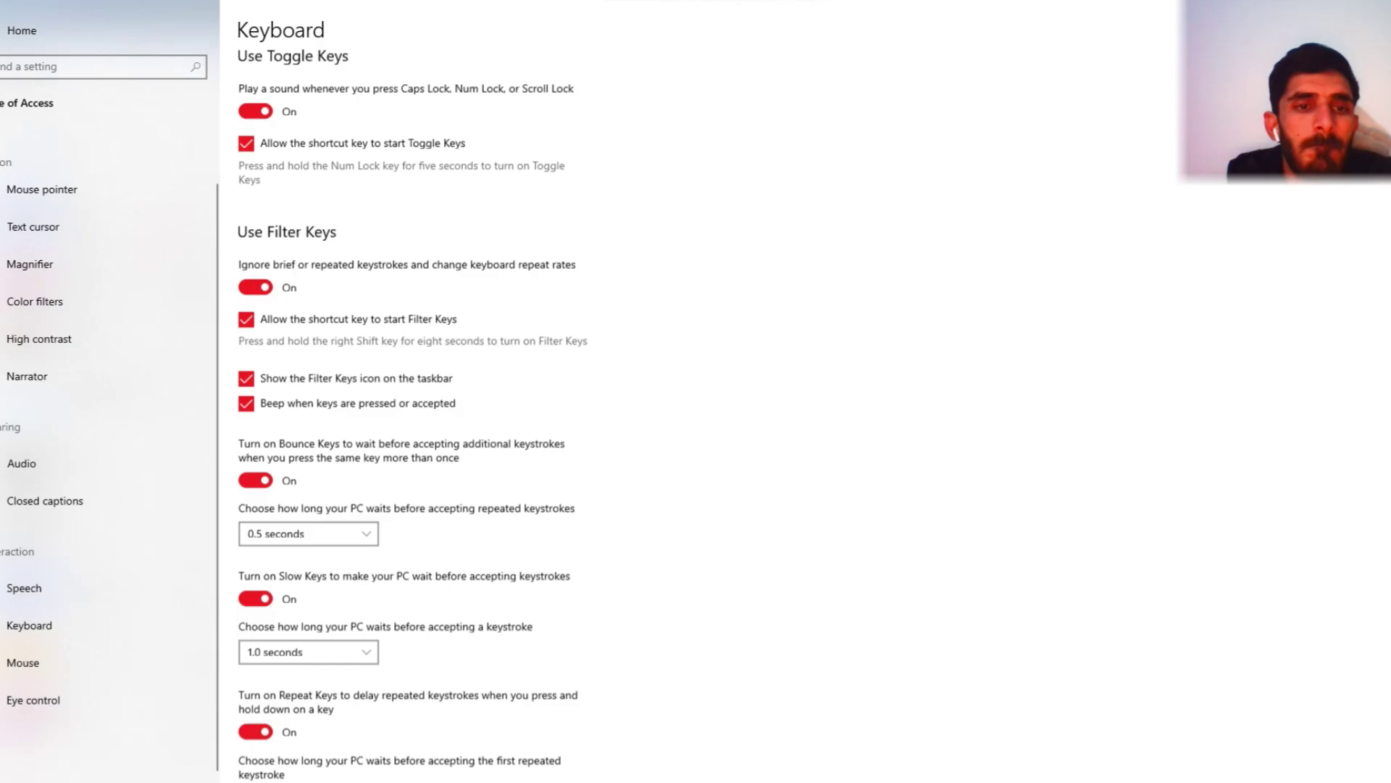
{"action": "scroll", "coordinate": [413, 413], "scroll_direction": "down", "scroll_amount": 2}
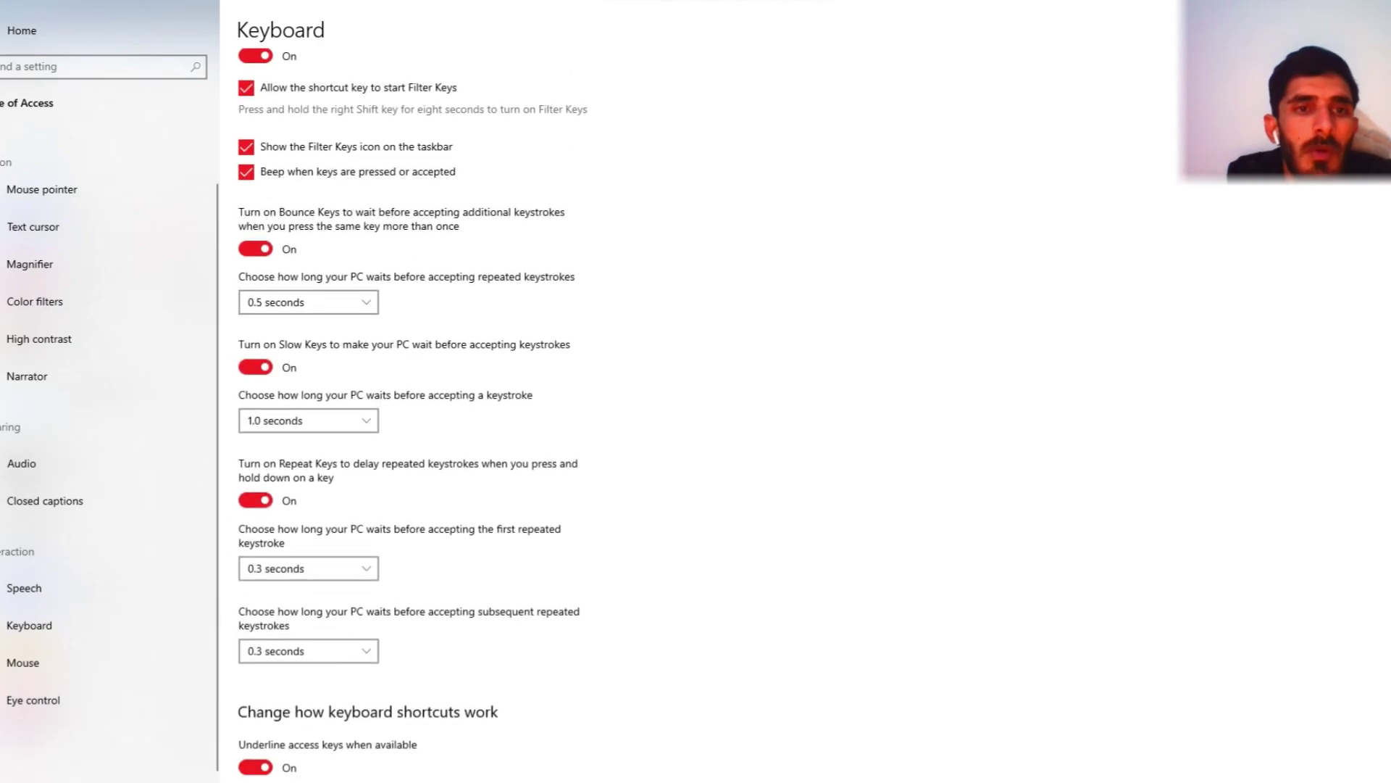
{"action": "scroll", "coordinate": [413, 392], "scroll_direction": "down", "scroll_amount": 6}
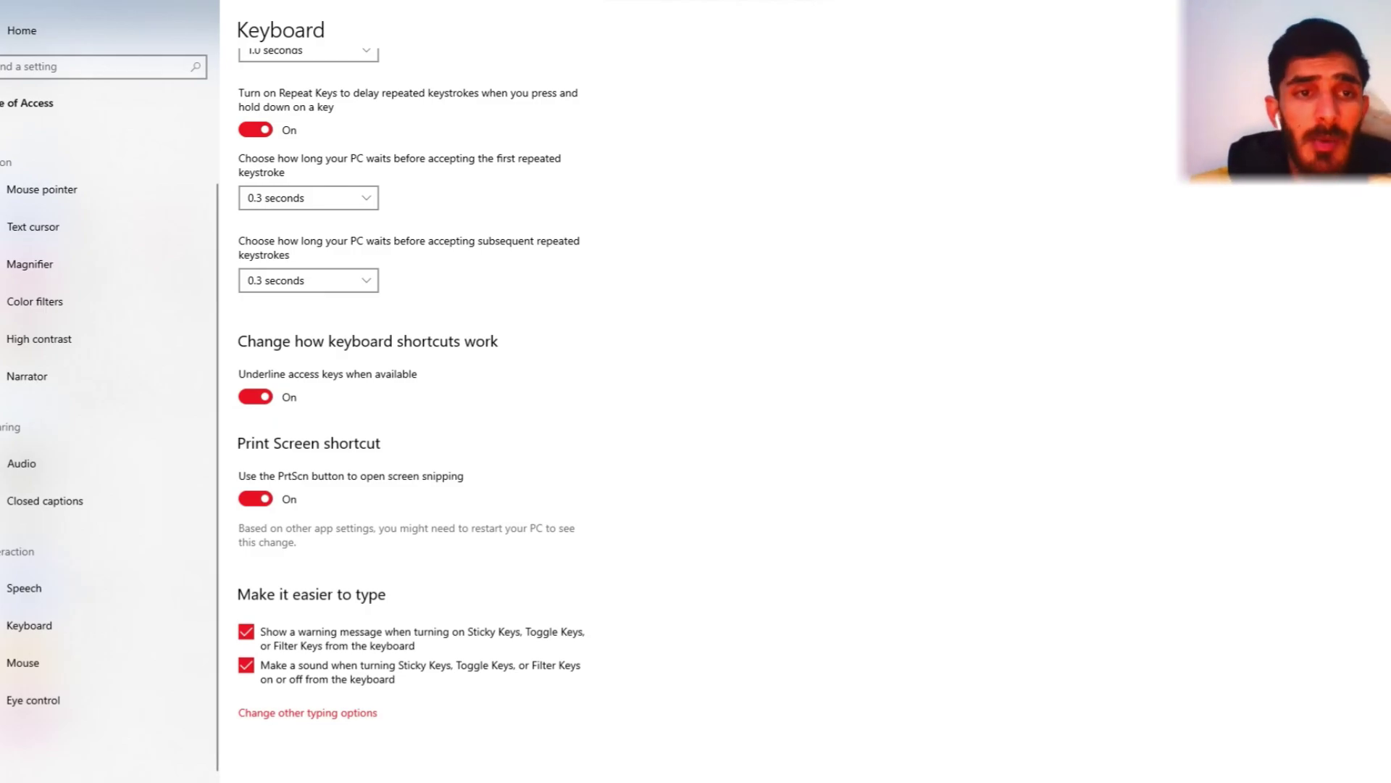
{"action": "scroll", "coordinate": [413, 391], "scroll_direction": "up", "scroll_amount": 2}
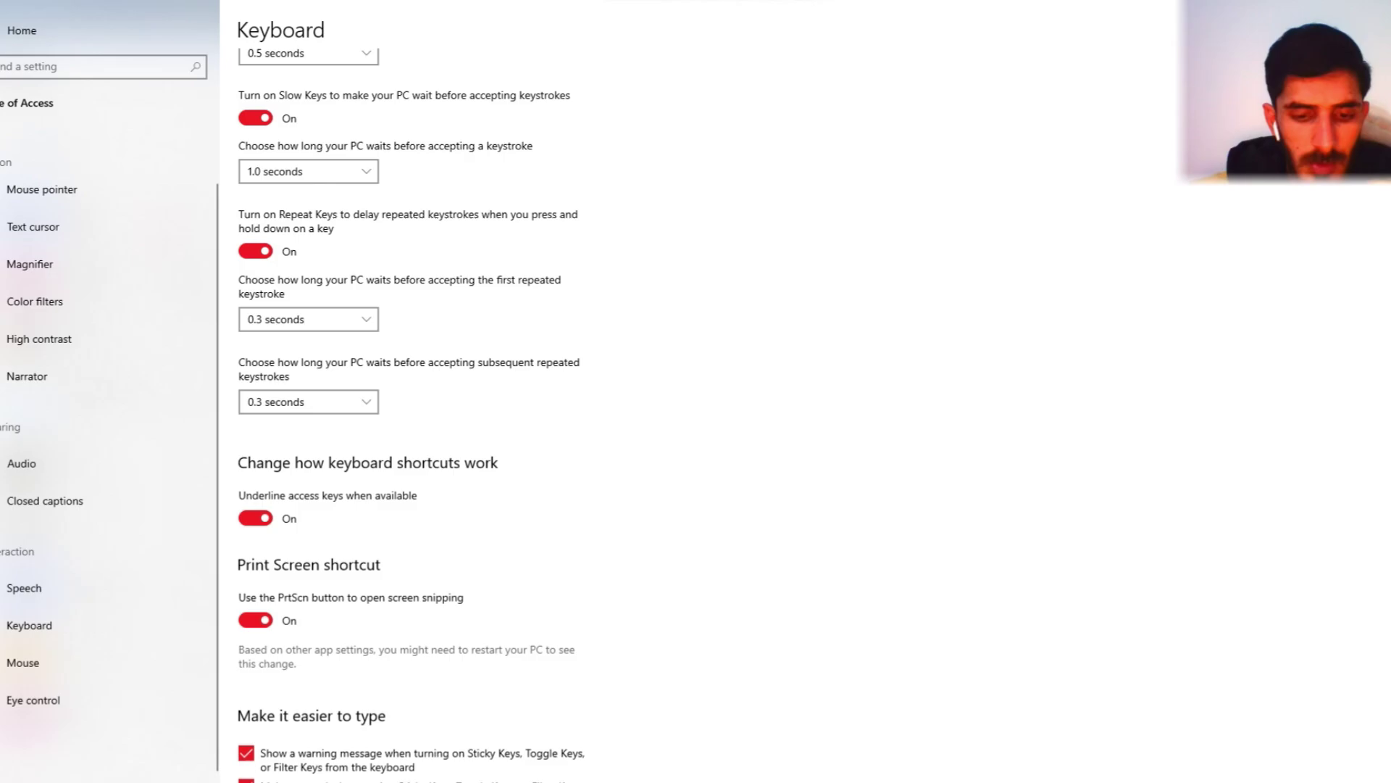
{"action": "scroll", "coordinate": [413, 392], "scroll_direction": "up", "scroll_amount": 10}
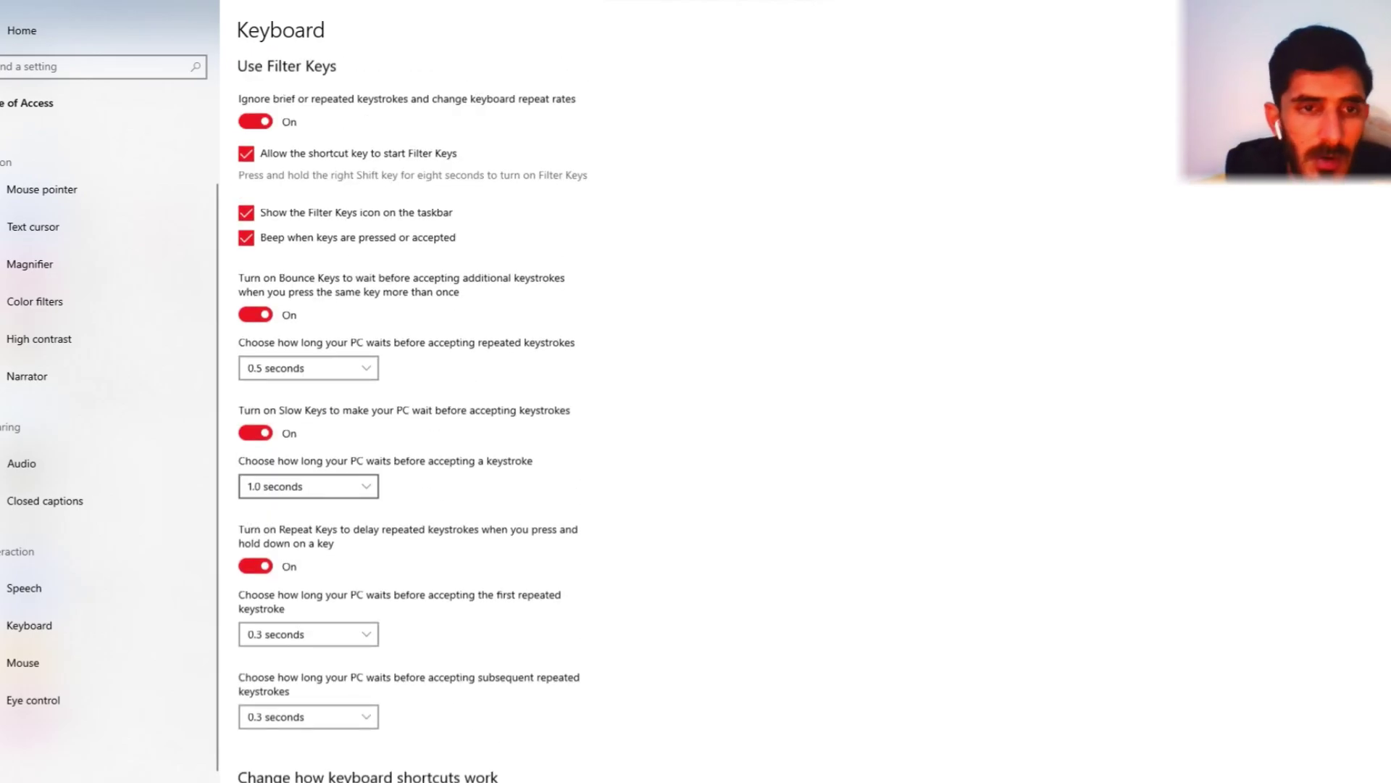
{"action": "scroll", "coordinate": [413, 392], "scroll_direction": "up", "scroll_amount": 4}
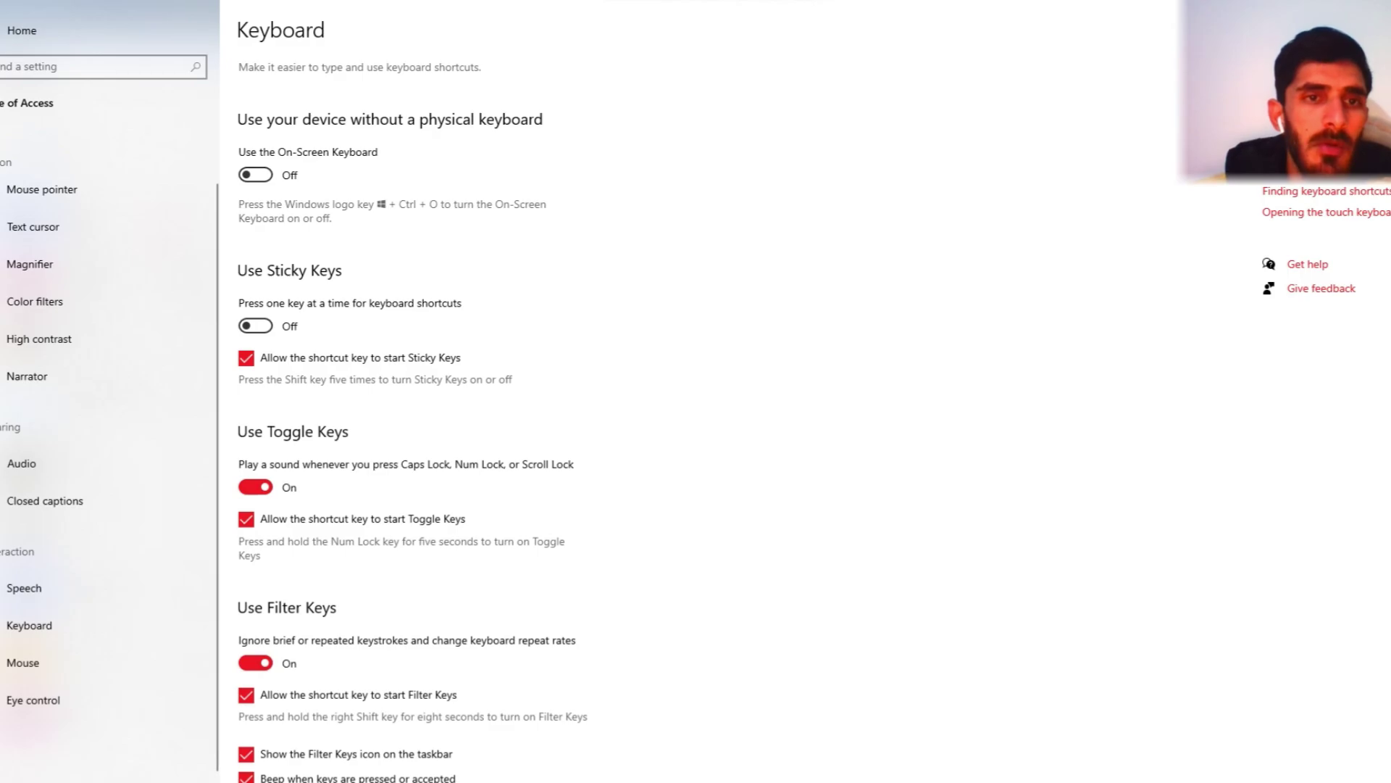
{"action": "scroll", "coordinate": [414, 392], "scroll_direction": "down", "scroll_amount": 8}
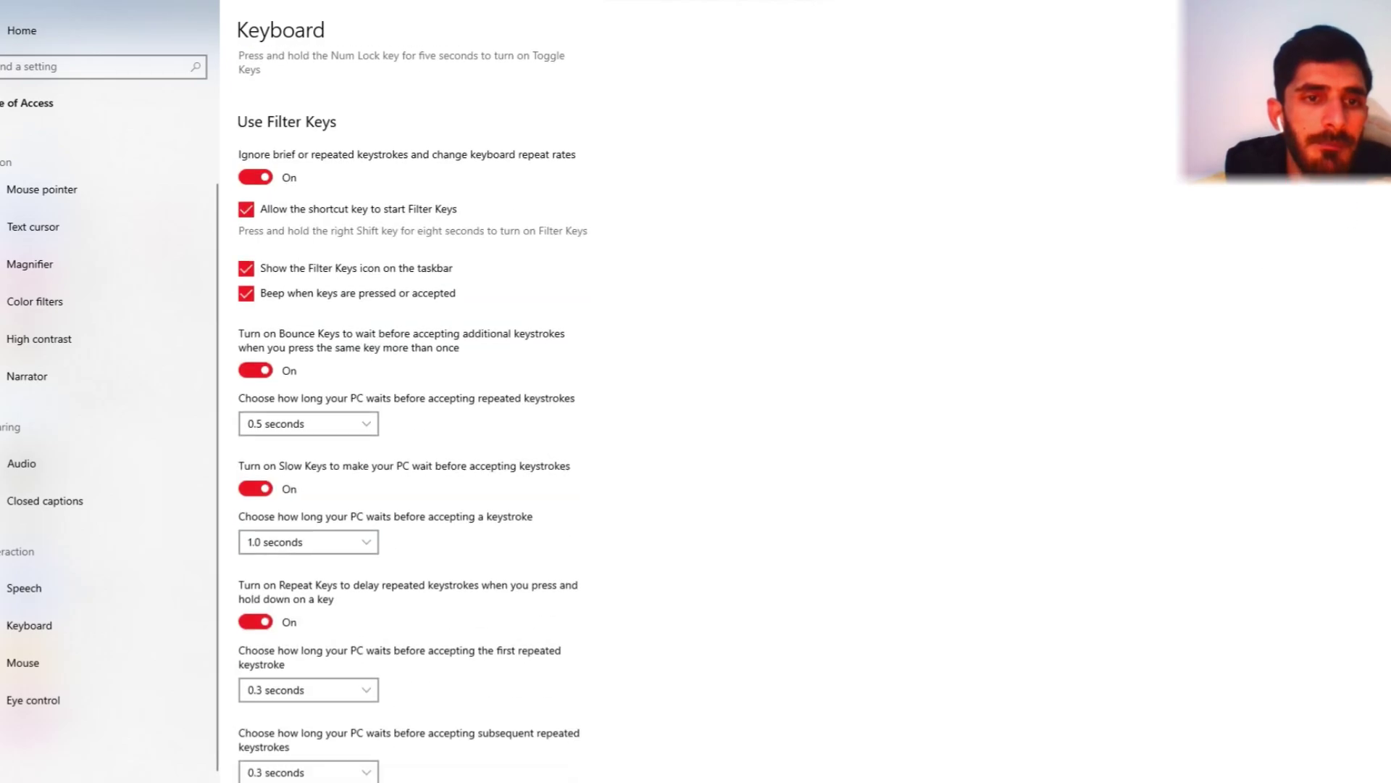
{"action": "scroll", "coordinate": [413, 392], "scroll_direction": "down", "scroll_amount": 8}
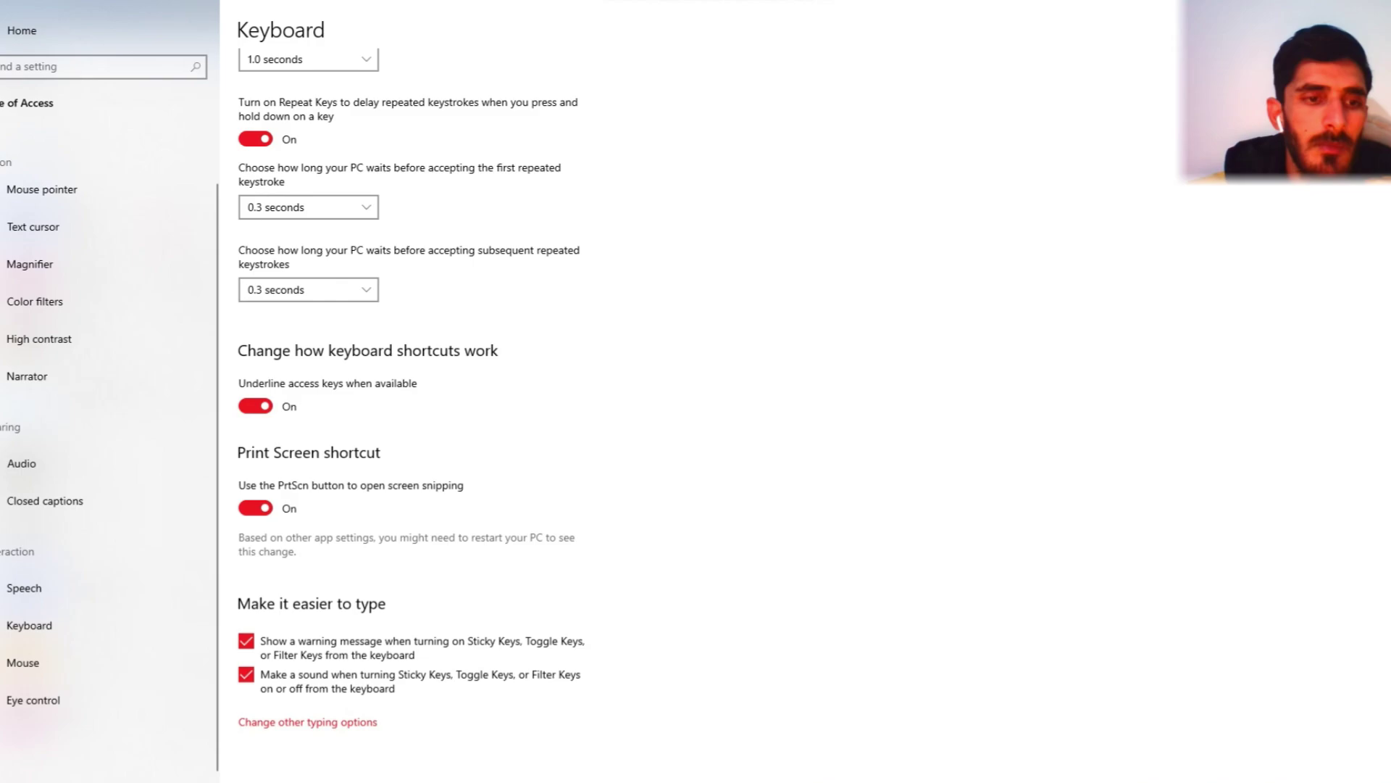
{"action": "left_click", "coordinate": [33, 700]}
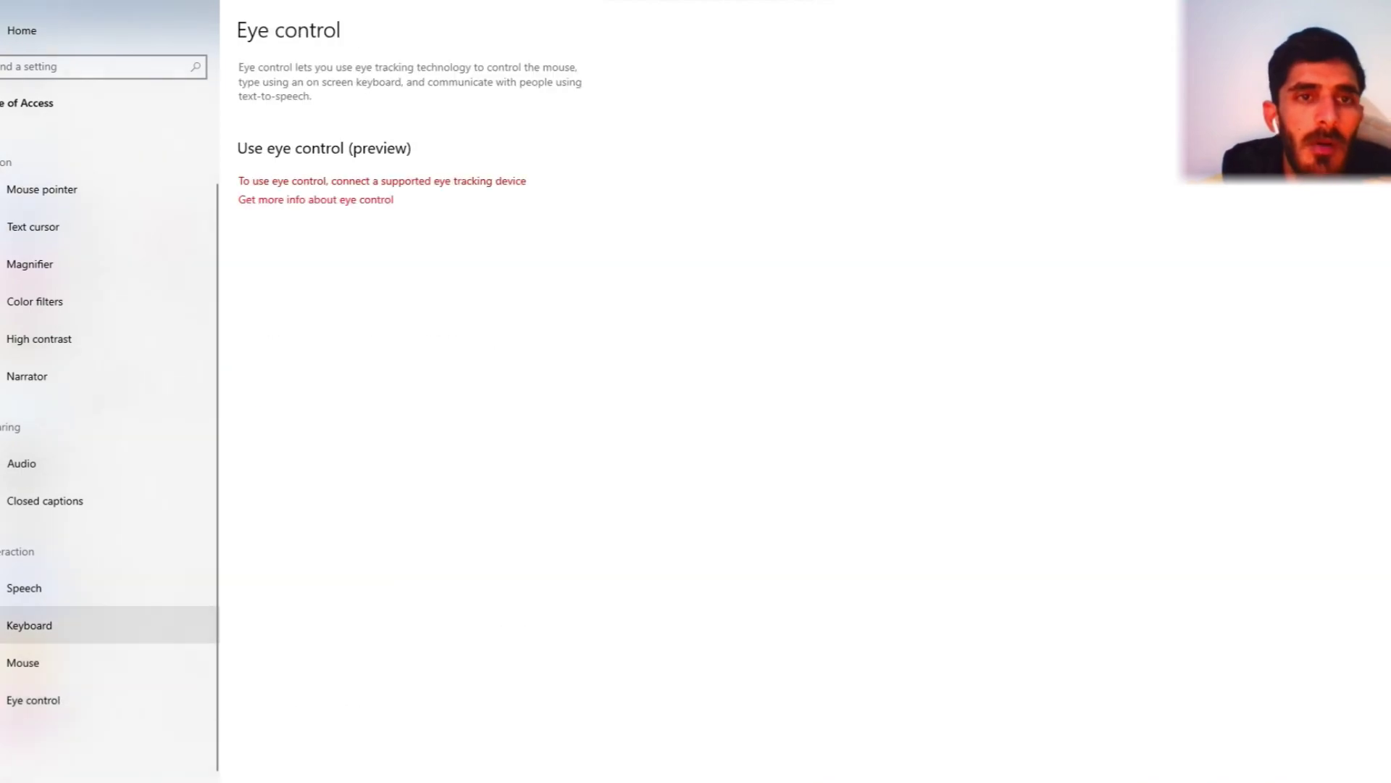